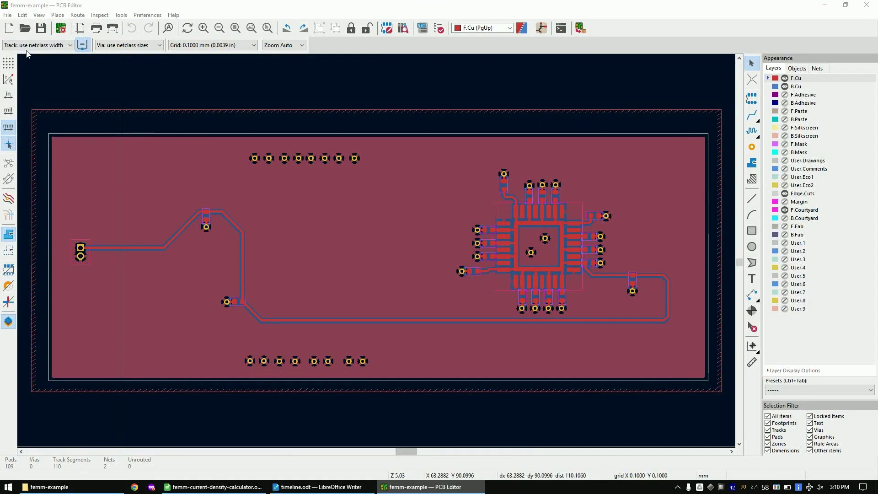
# Step: Plot only the F.Cu and B.Cu layers in DXF format to the gerber output directory
pyautogui.click(10, 16)
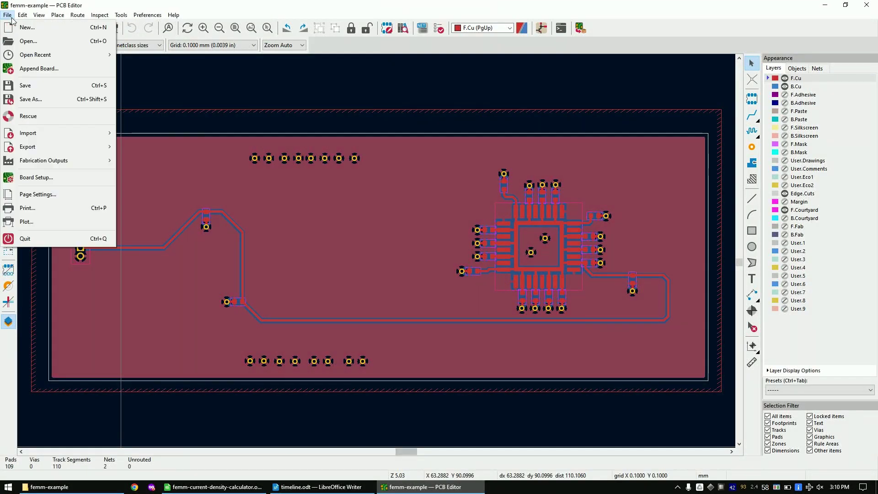
pyautogui.click(18, 220)
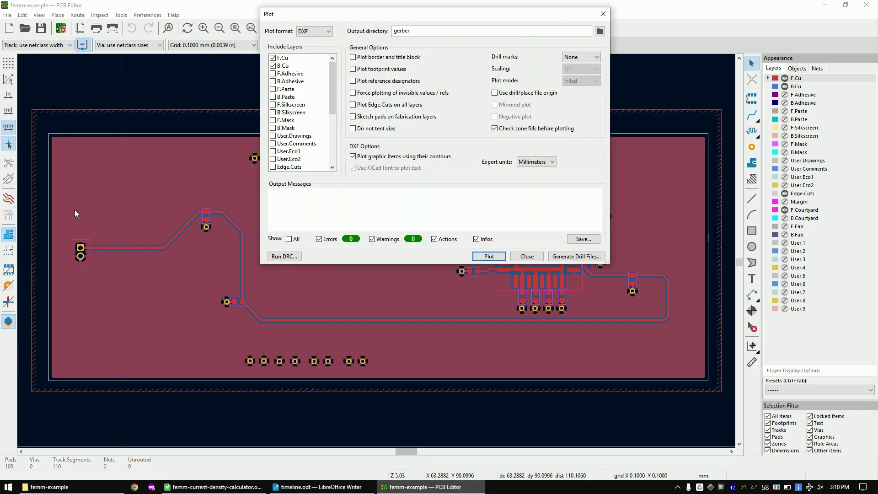
pyautogui.rightClick(278, 91)
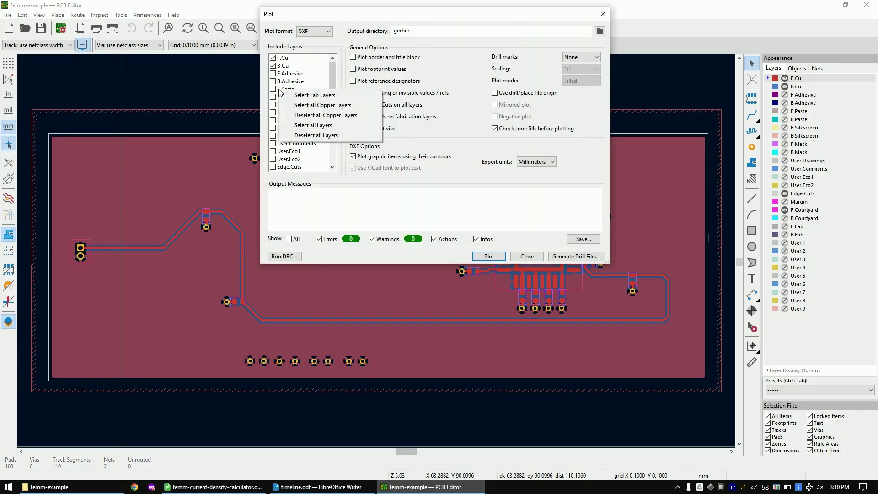
pyautogui.click(309, 135)
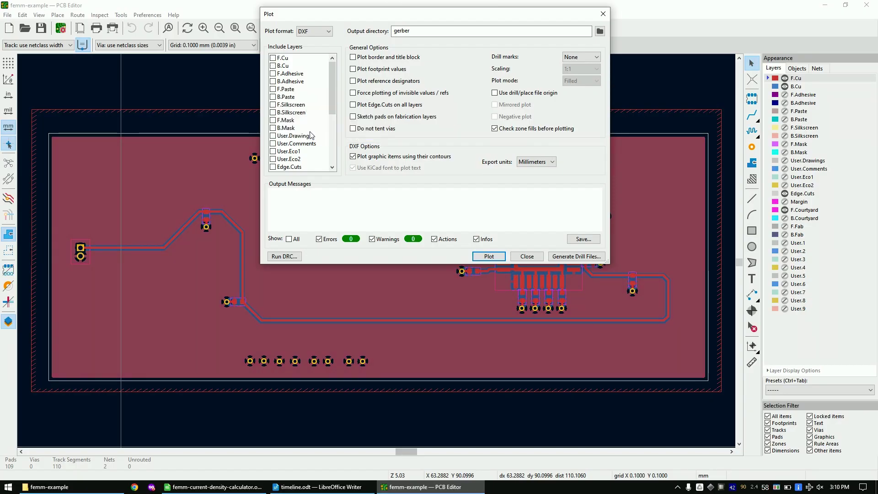
pyautogui.click(273, 60)
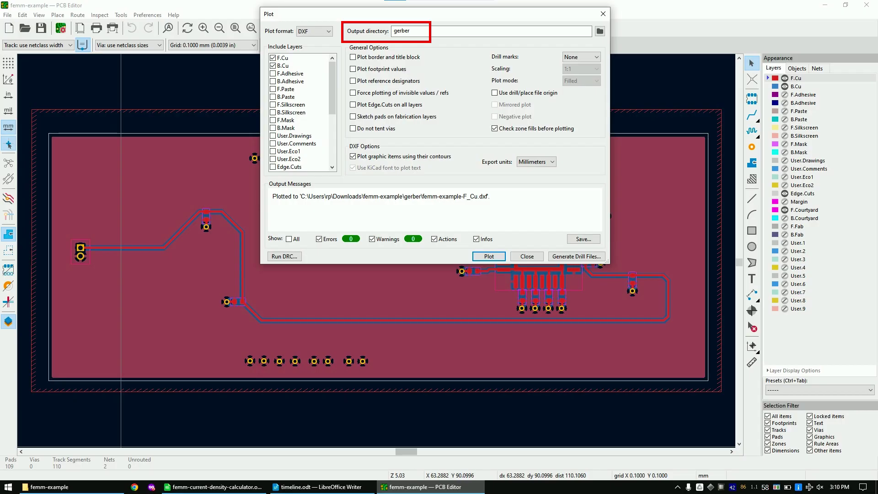
pyautogui.click(489, 256)
pyautogui.click(526, 256)
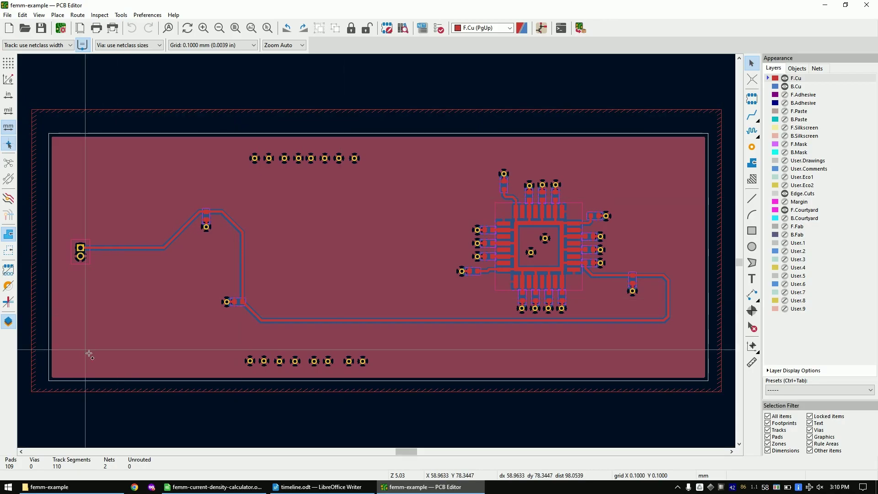
# Step: Open LibreCAD and maximize its window
pyautogui.click(8, 486)
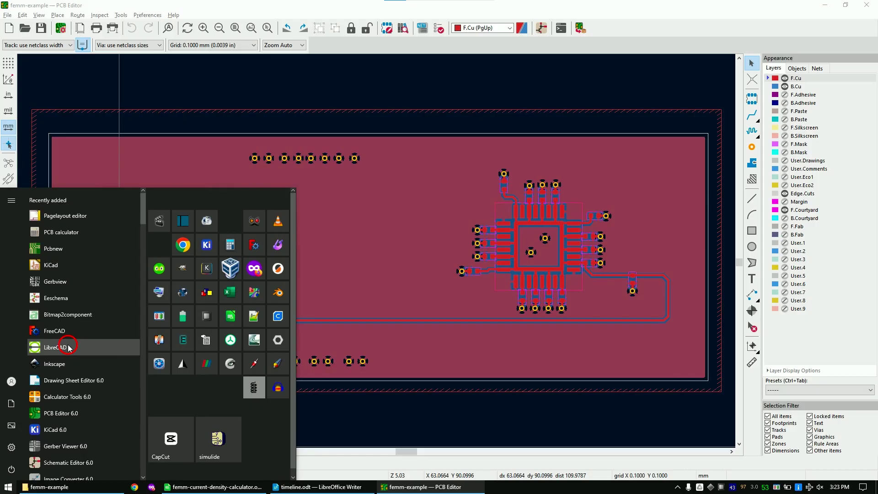
pyautogui.click(68, 346)
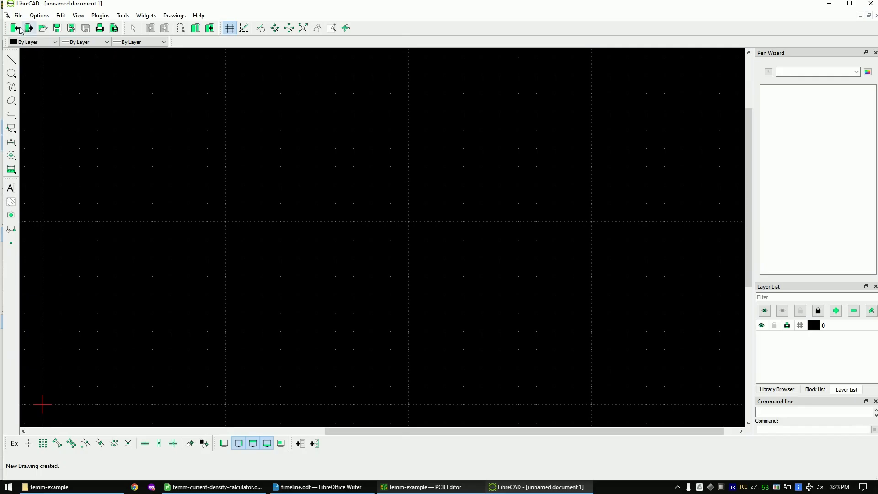
pyautogui.click(30, 7)
pyautogui.doubleClick(30, 8)
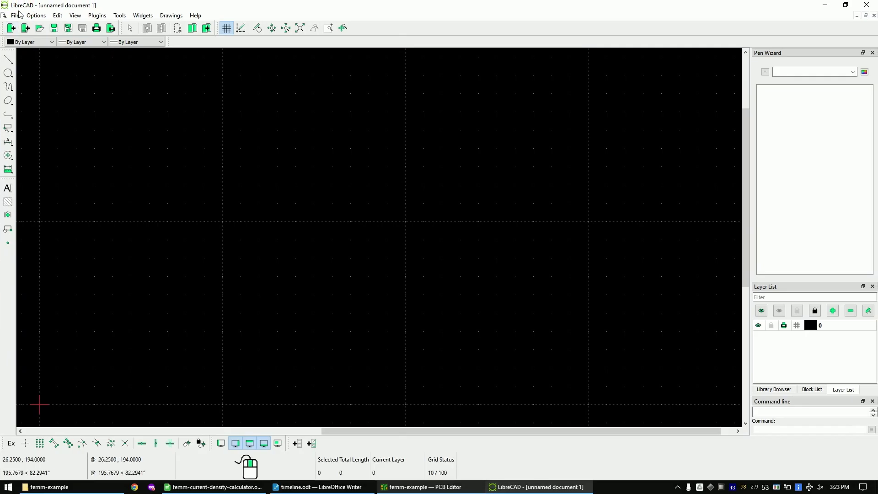
# Step: Import femm-example-F_Cu.dxf as a block at about 43.5, 81.75, leaving space between the origin and the board outline
pyautogui.click(15, 15)
pyautogui.moveTo(46, 102)
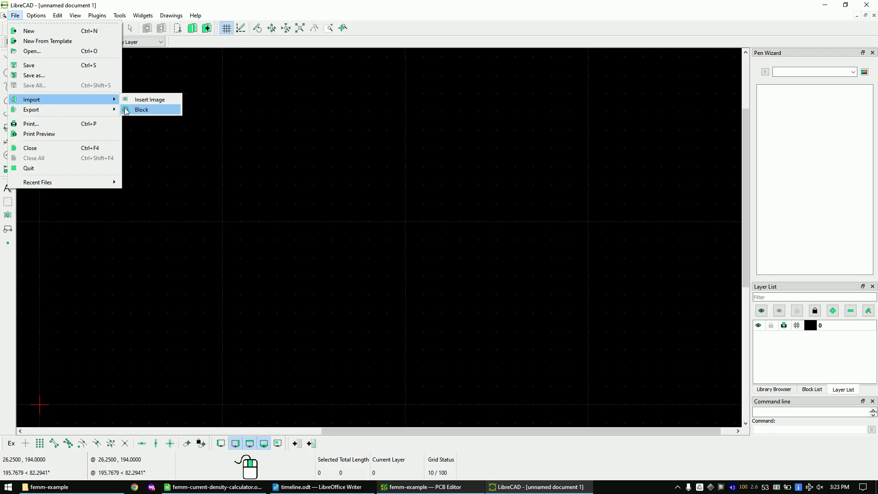
pyautogui.click(147, 110)
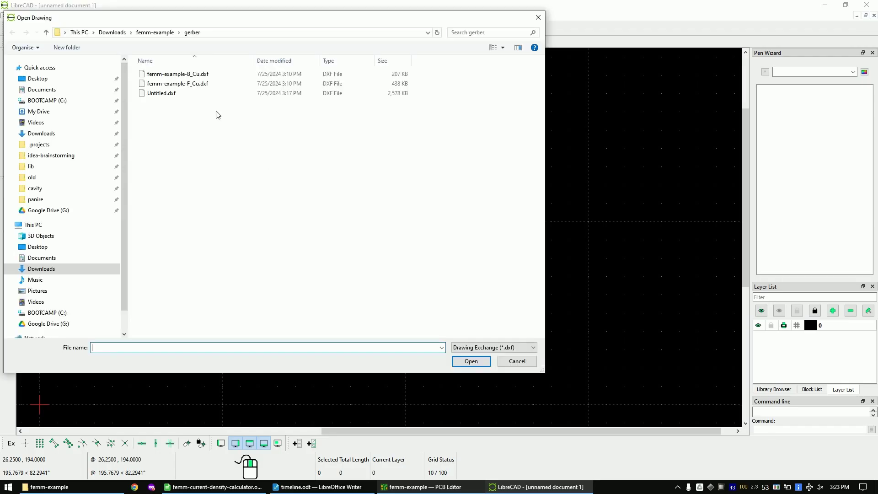
pyautogui.doubleClick(187, 84)
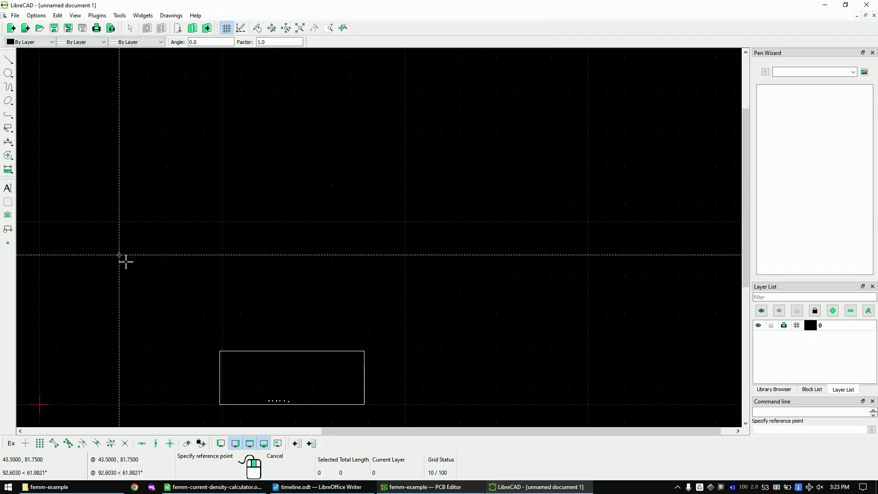
pyautogui.click(125, 261)
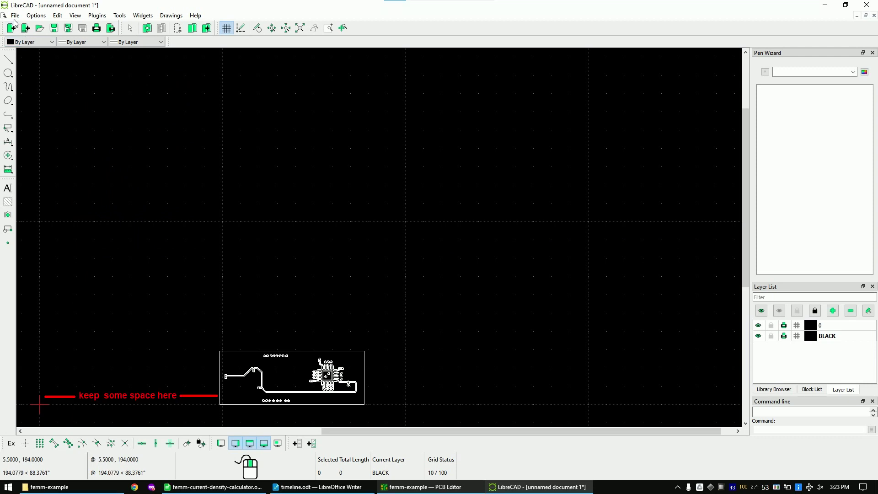
# Step: Import femm-example-B_Cu.dxf as a block and place it directly above the front copper board, at about 43.5, 112.25
pyautogui.click(15, 15)
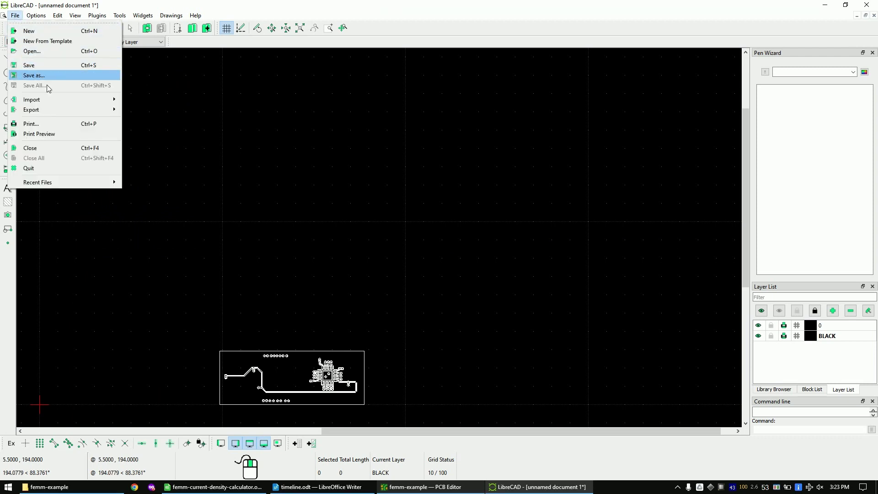
pyautogui.press('Escape')
pyautogui.press('Escape')
pyautogui.hotkey('ctrl', 'o')
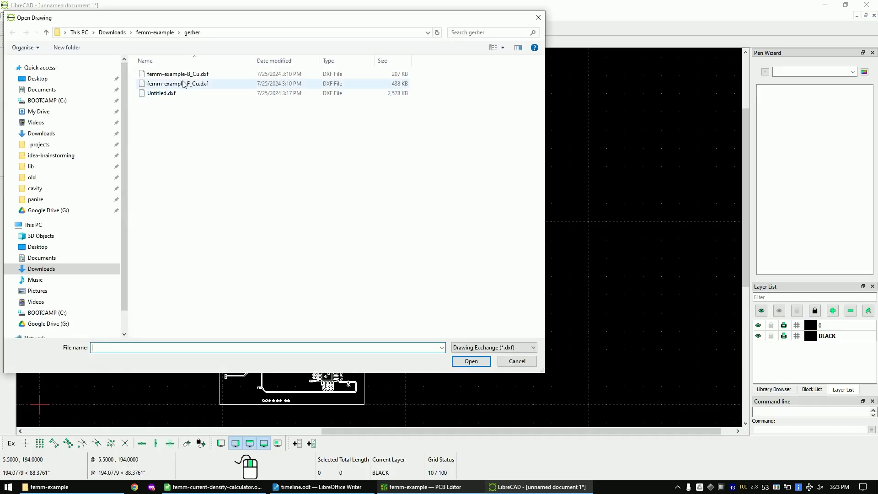
pyautogui.press('Escape')
pyautogui.hotkey('ctrl', 'v')
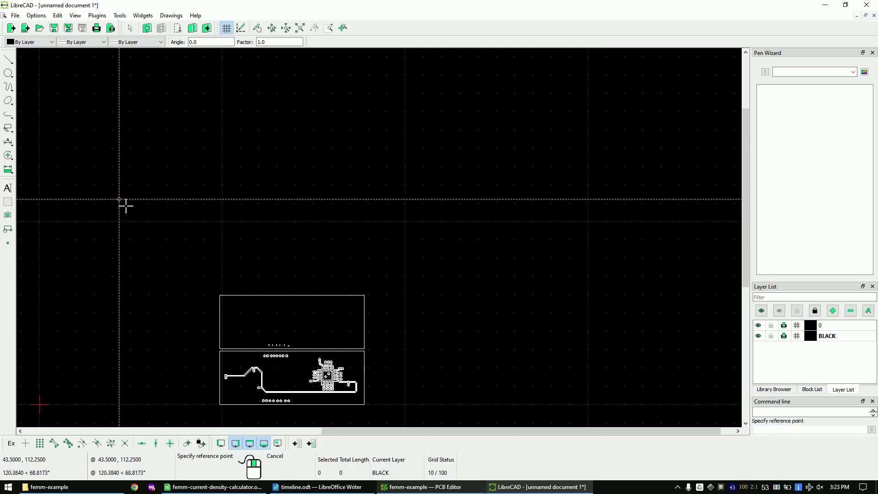
pyautogui.click(130, 185)
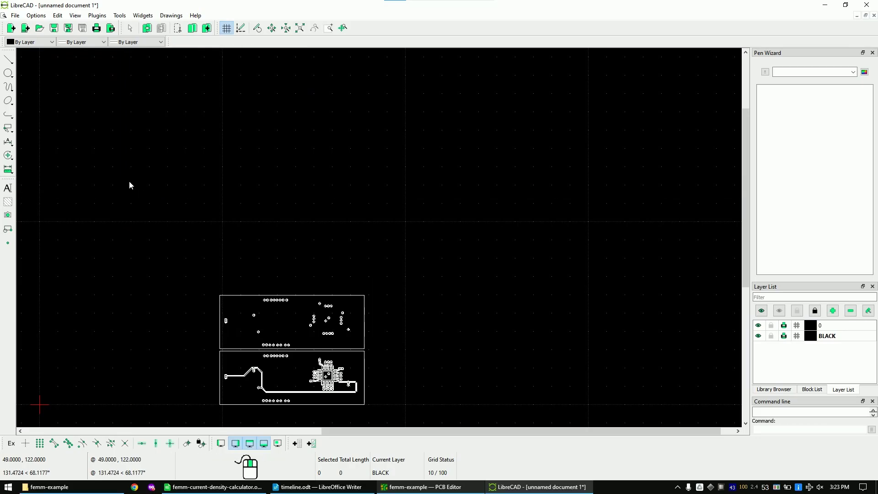
# Step: Select both imported board blocks and explode them into individual entities
pyautogui.moveTo(181, 221); pyautogui.dragTo(392, 406)
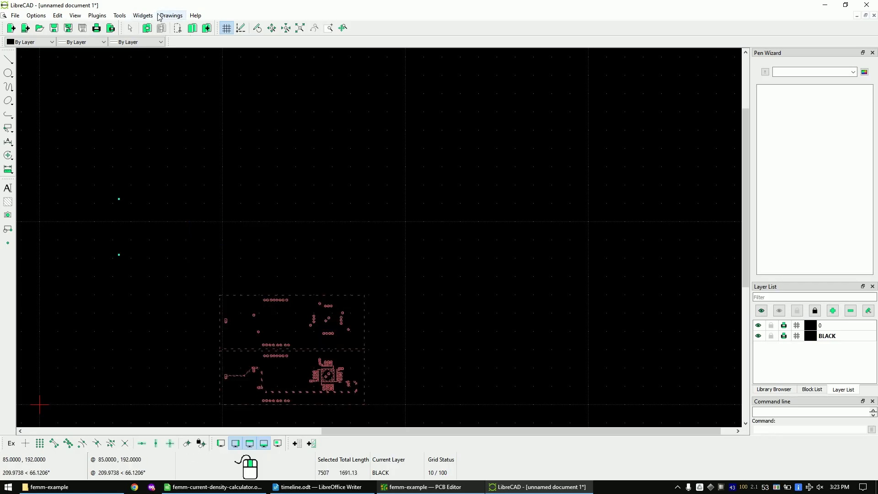
pyautogui.click(120, 18)
pyautogui.moveTo(154, 102)
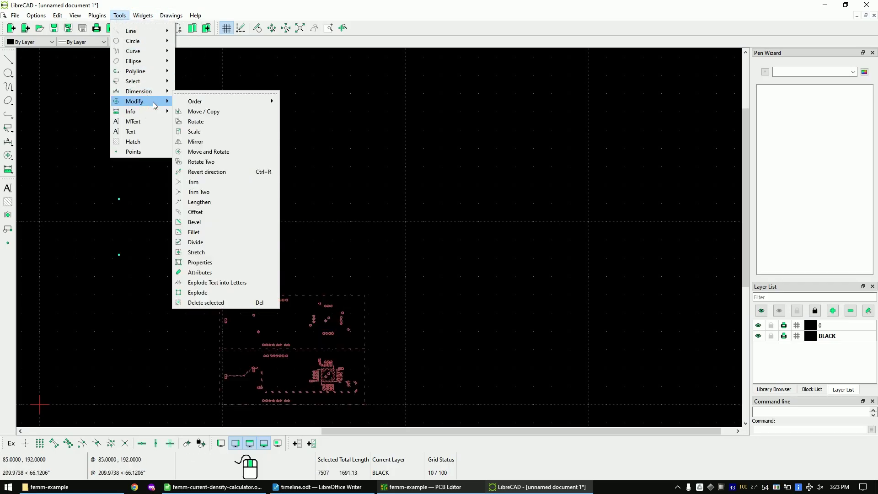
pyautogui.click(216, 294)
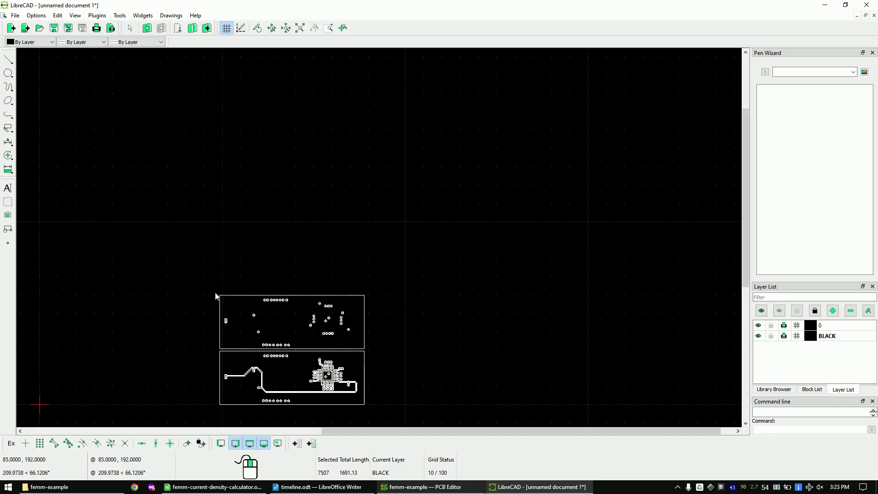
# Step: Save the combined drawing as Untitled.dxf in the gerber folder, replacing the existing file
pyautogui.click(15, 16)
pyautogui.click(32, 75)
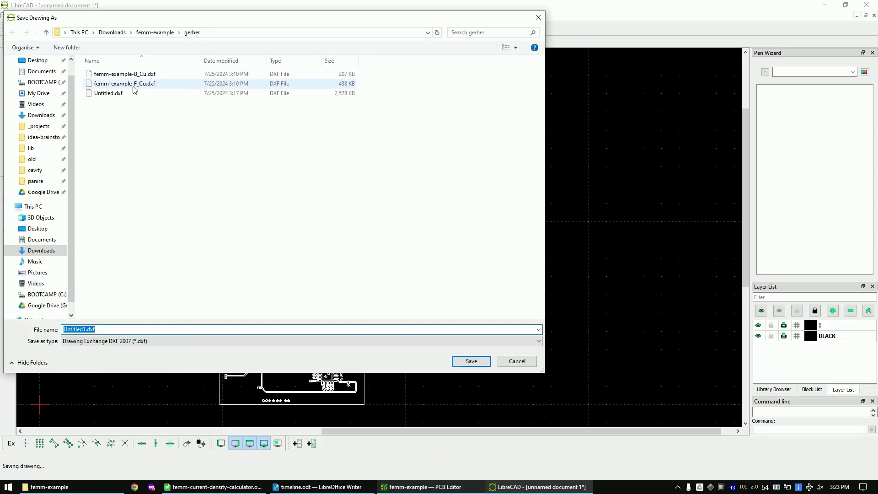
pyautogui.doubleClick(110, 94)
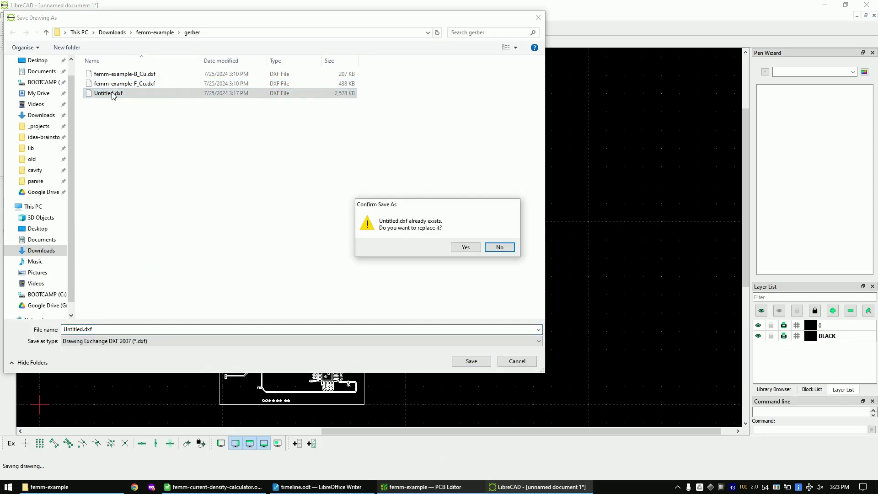
pyautogui.click(456, 247)
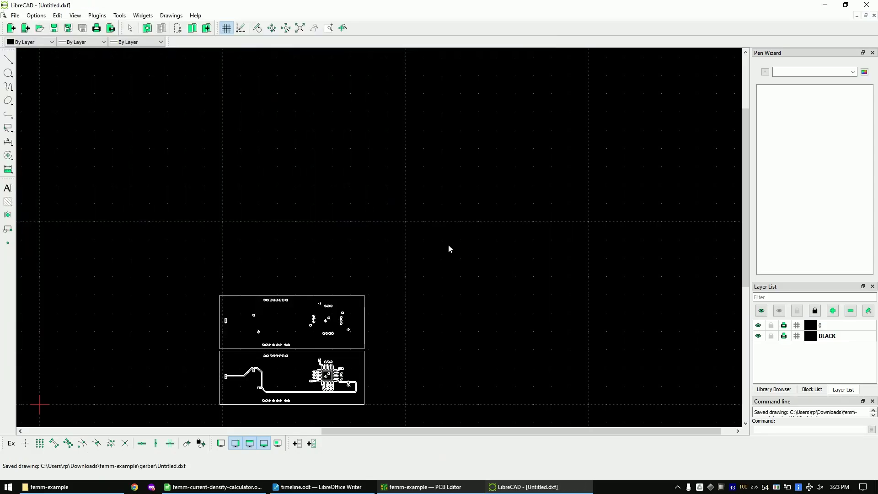
# Step: Open FEMM and maximize its window
pyautogui.click(8, 486)
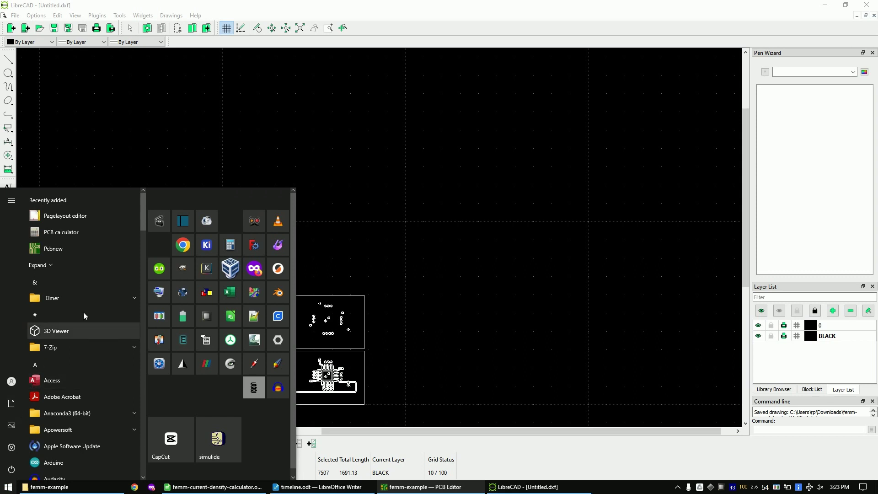
pyautogui.click(254, 388)
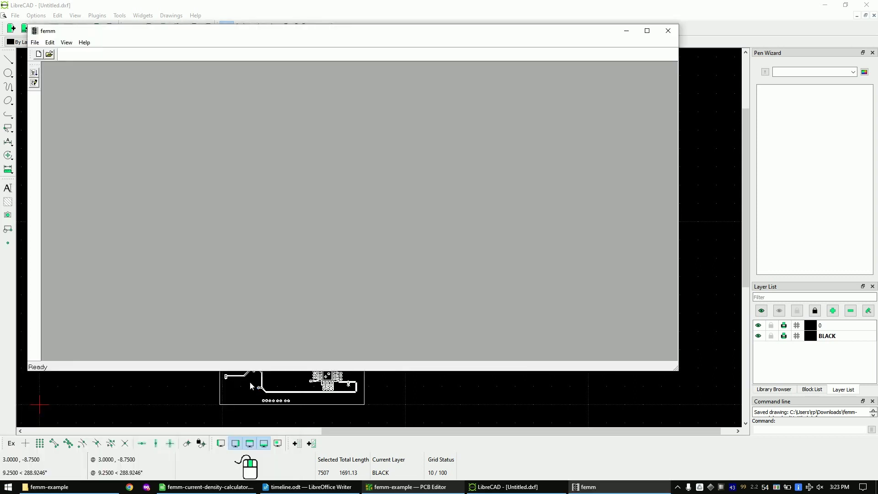
pyautogui.doubleClick(157, 35)
# Step: Create a new Current Flow Problem
pyautogui.click(11, 27)
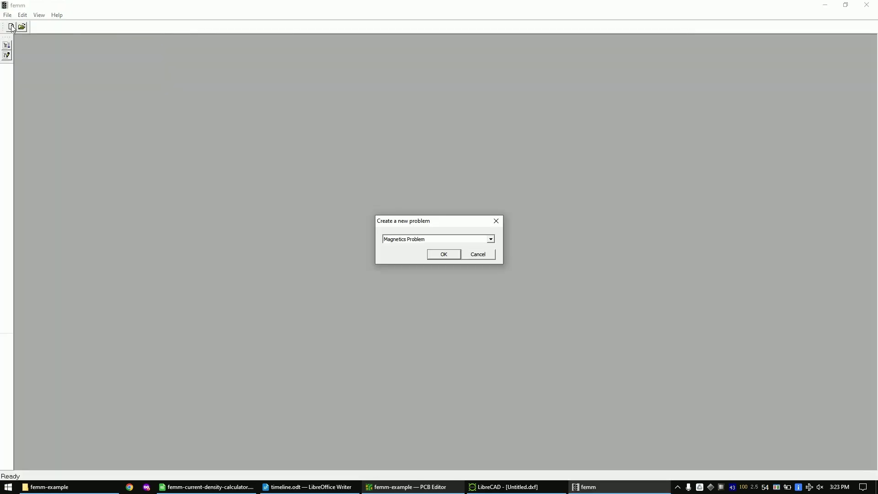
pyautogui.click(430, 239)
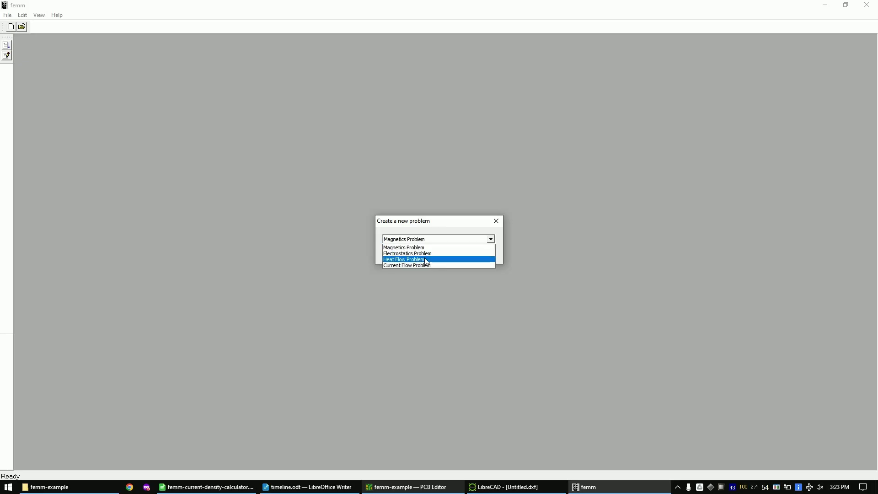
pyautogui.click(422, 267)
pyautogui.click(444, 255)
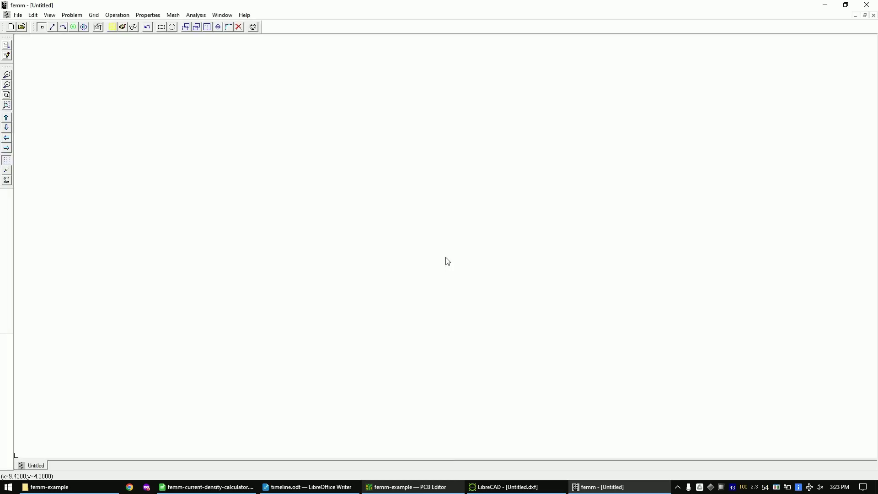
# Step: Import the saved combined DXF drawing with an import tolerance of 0.004
pyautogui.click(19, 17)
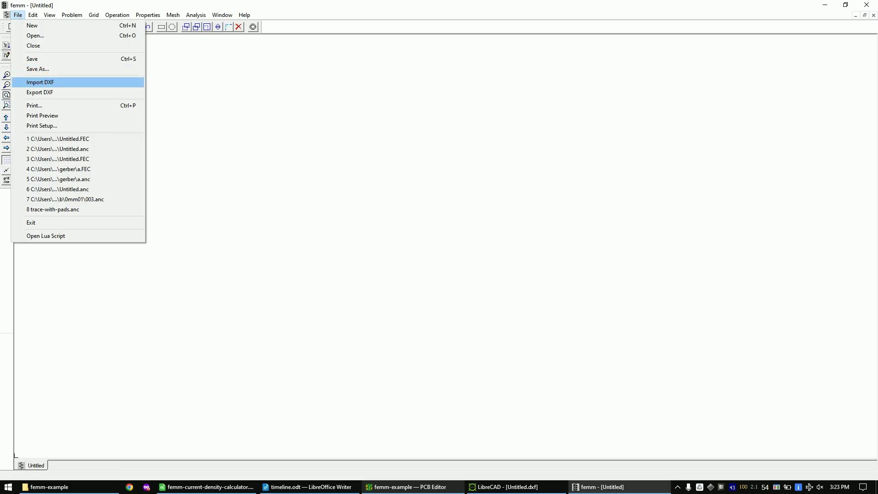
pyautogui.click(54, 83)
pyautogui.doubleClick(166, 104)
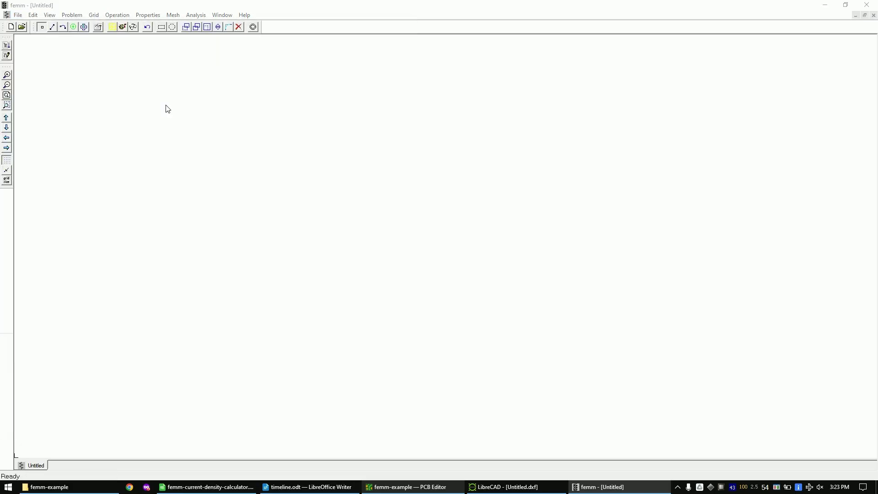
pyautogui.click(419, 196)
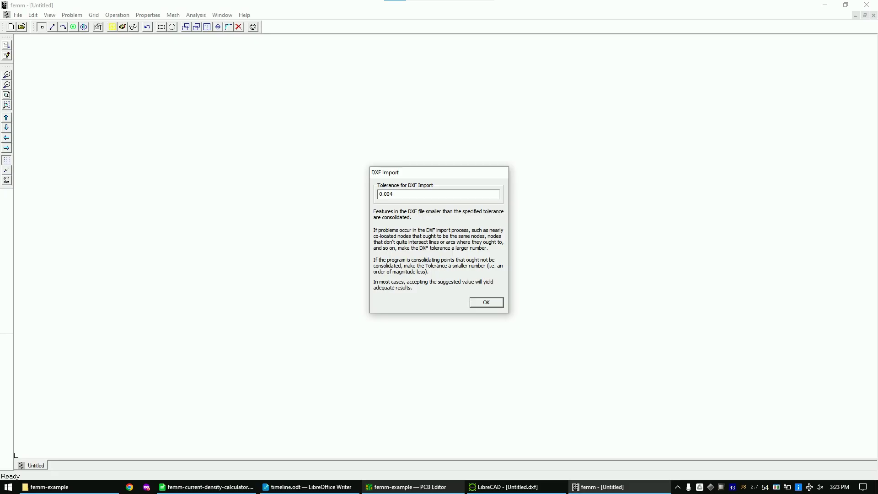
pyautogui.press('Return')
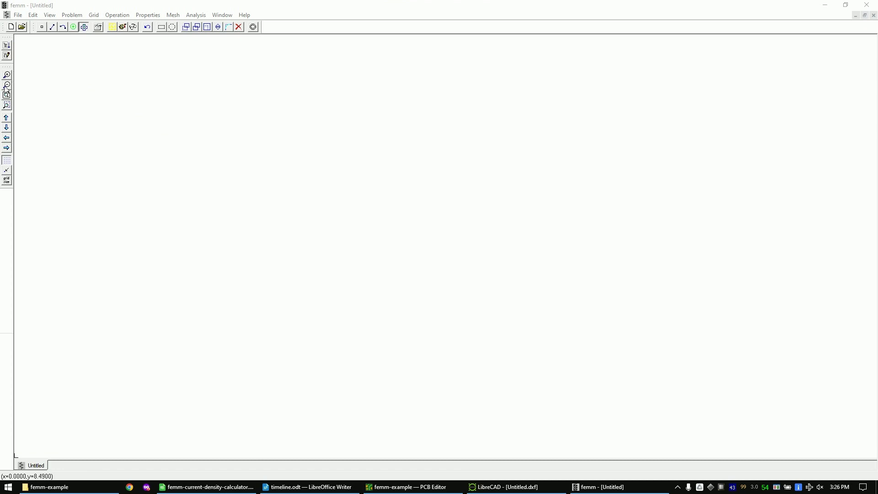
# Step: Delete the separate board layout copy lying below the two stacked layouts
pyautogui.click(7, 95)
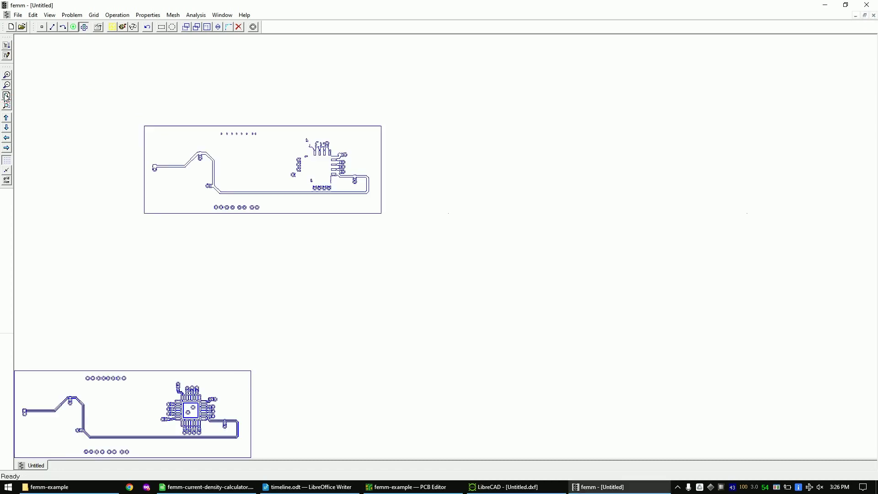
pyautogui.click(8, 84)
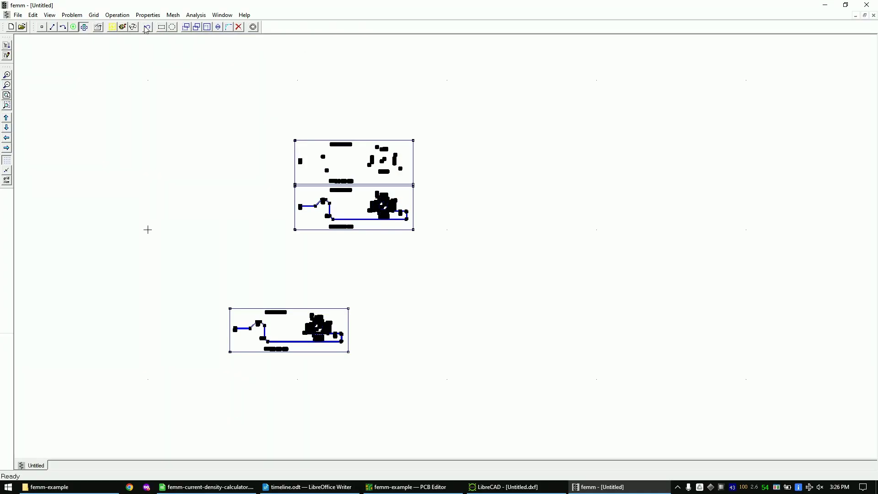
pyautogui.click(161, 27)
pyautogui.moveTo(221, 303); pyautogui.dragTo(379, 371)
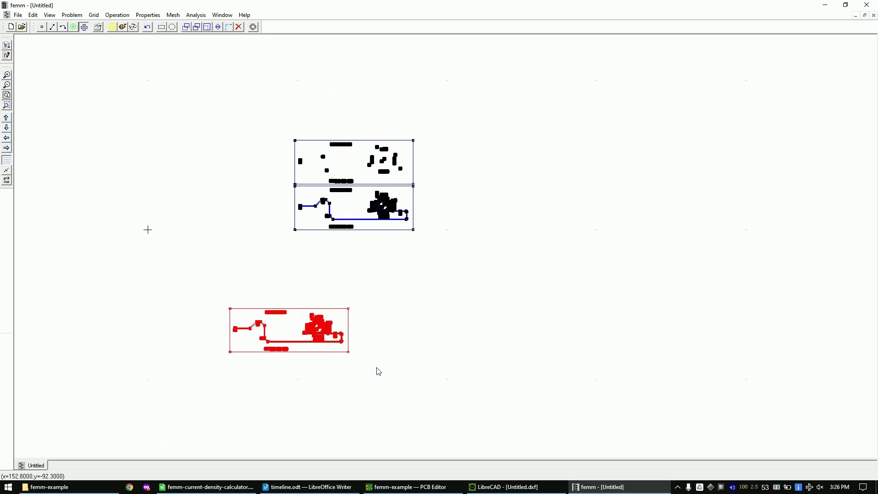
pyautogui.press('Delete')
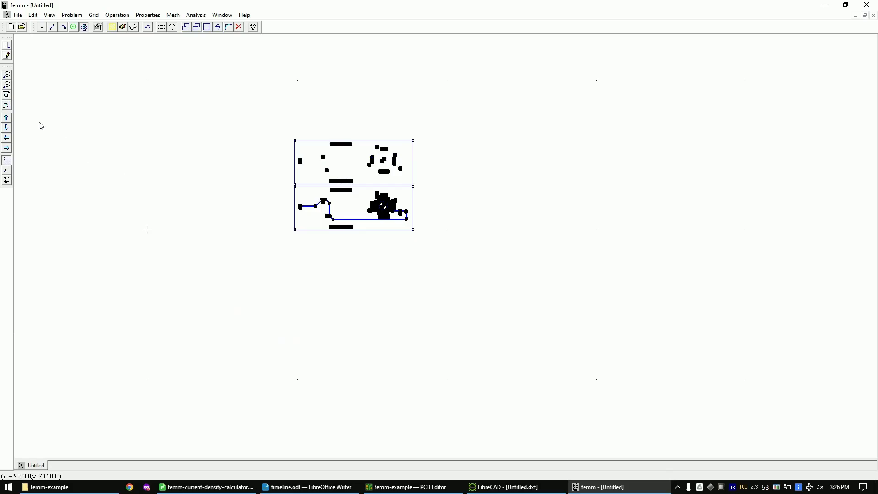
# Step: Add a boundary property named GND with a fixed voltage of 0
pyautogui.click(6, 95)
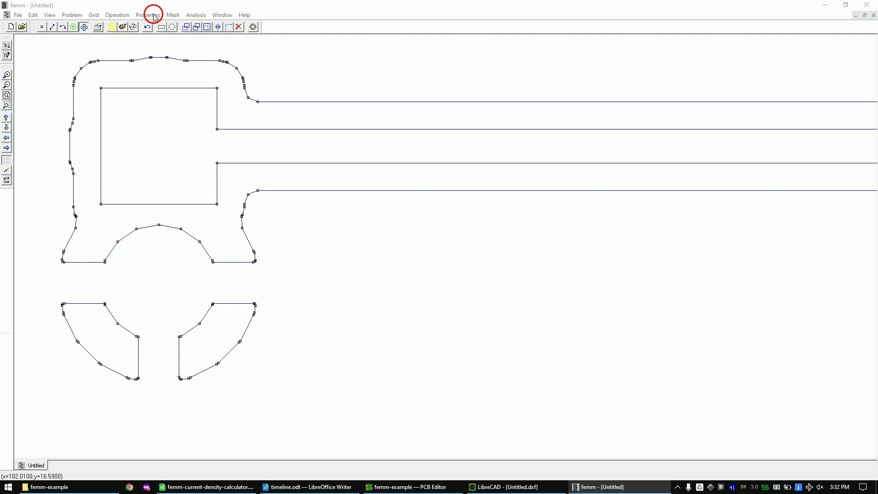
pyautogui.click(154, 15)
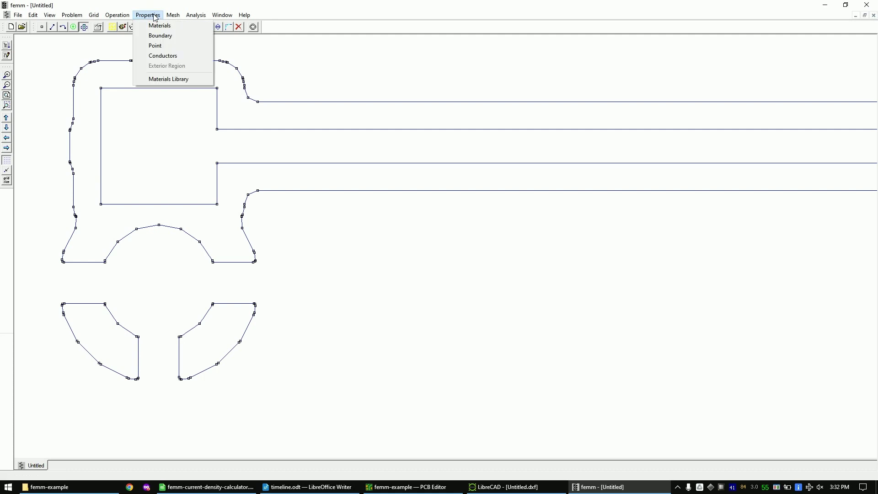
pyautogui.click(164, 38)
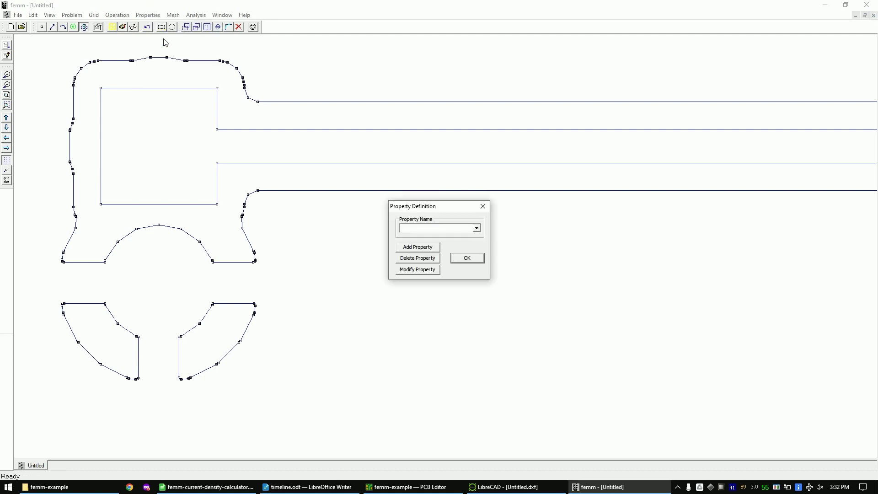
pyautogui.click(417, 247)
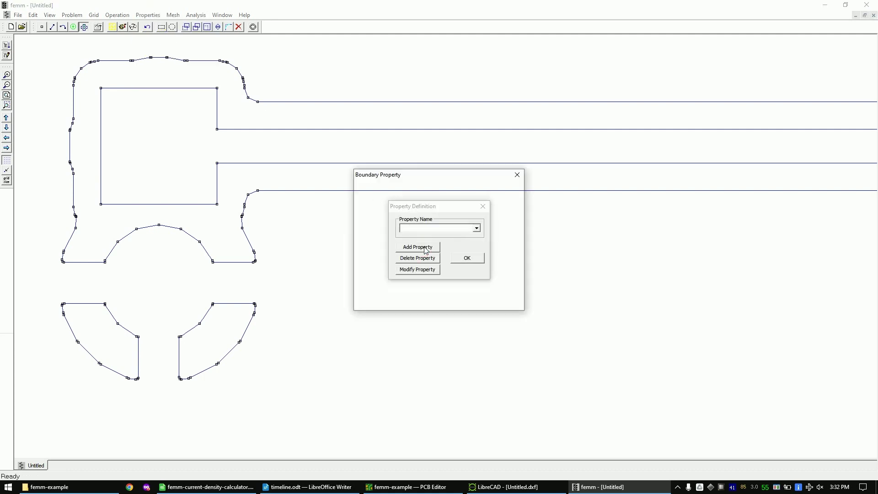
pyautogui.write('GND')
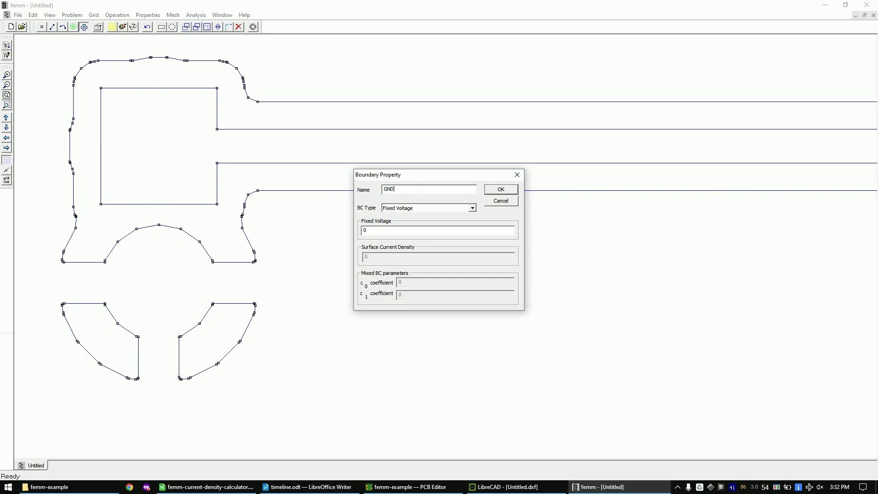
pyautogui.click(508, 189)
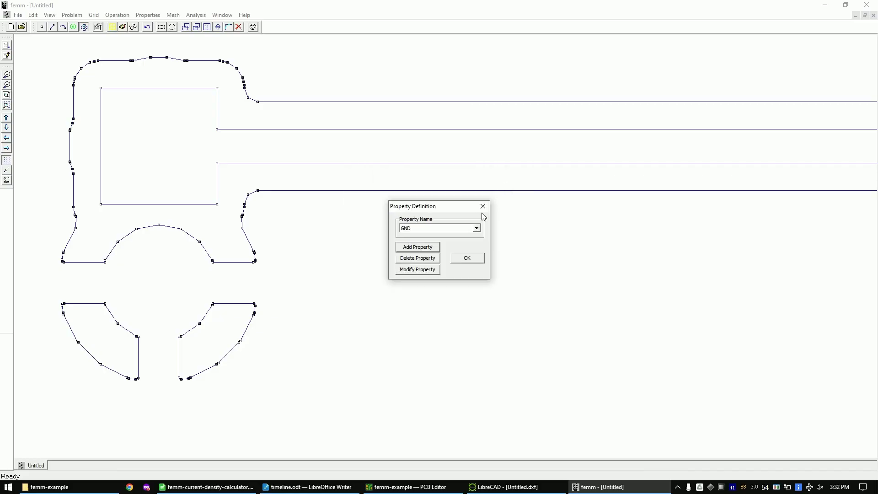
pyautogui.click(462, 261)
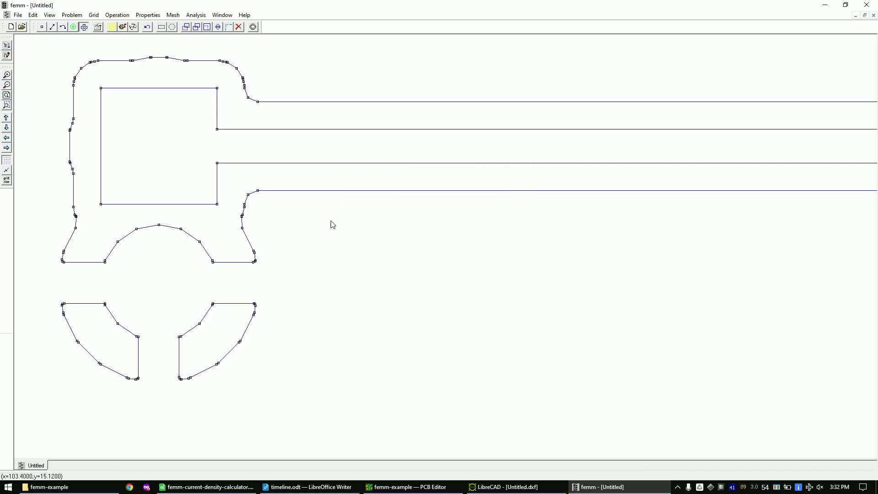
# Step: Assign the GND boundary to the inner arc segments around the hole of the round connector pad, below the square pad
pyautogui.click(53, 26)
pyautogui.click(112, 317)
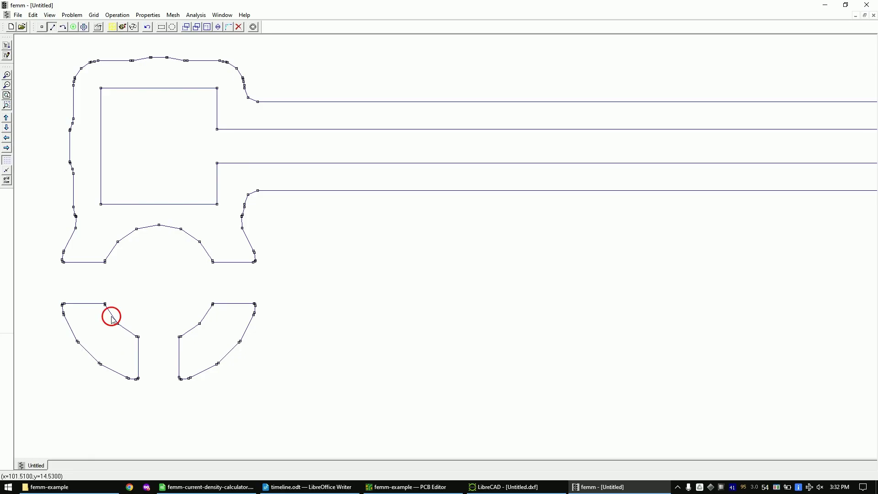
pyautogui.click(124, 329)
pyautogui.click(112, 316)
pyautogui.rightClick(112, 317)
pyautogui.rightClick(129, 329)
pyautogui.rightClick(198, 325)
pyautogui.rightClick(204, 318)
pyautogui.rightClick(210, 255)
pyautogui.rightClick(196, 243)
pyautogui.rightClick(169, 228)
pyautogui.rightClick(151, 229)
pyautogui.rightClick(128, 235)
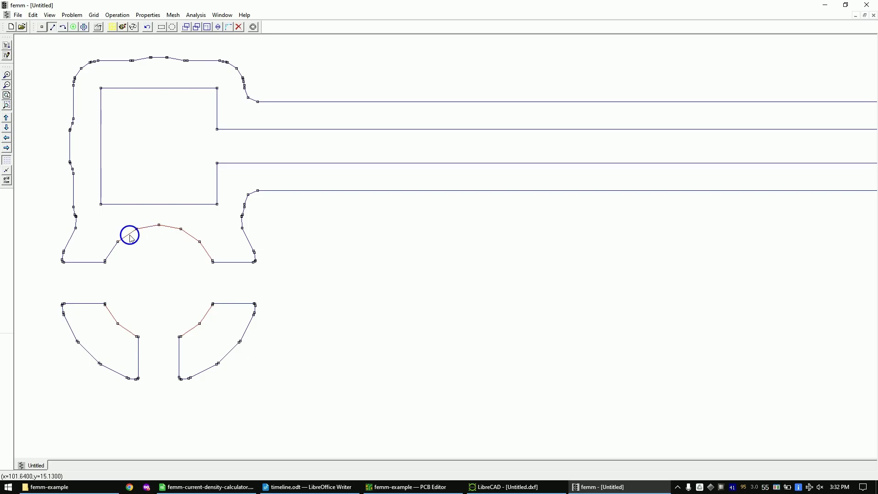
pyautogui.rightClick(115, 254)
pyautogui.press('space')
pyautogui.click(443, 208)
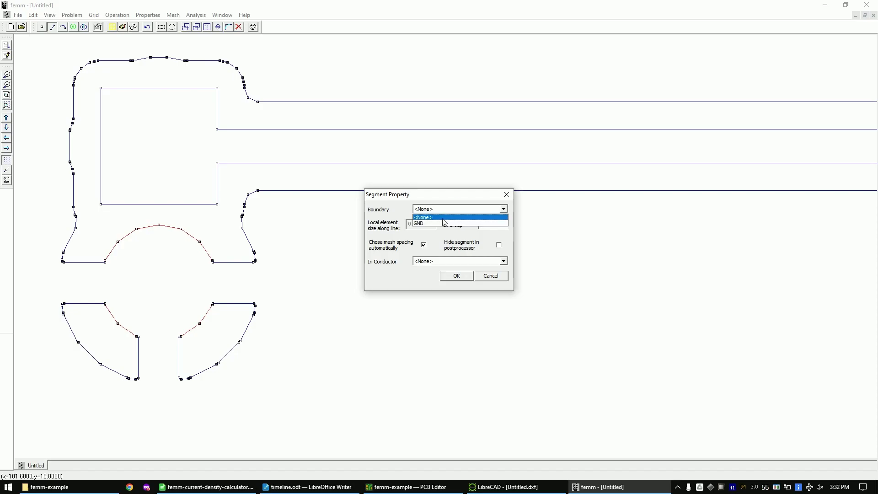
pyautogui.click(442, 223)
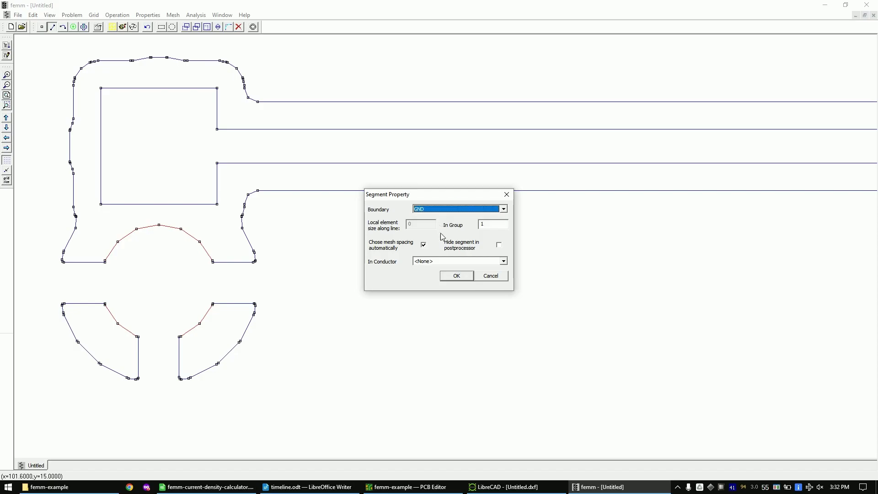
pyautogui.click(456, 276)
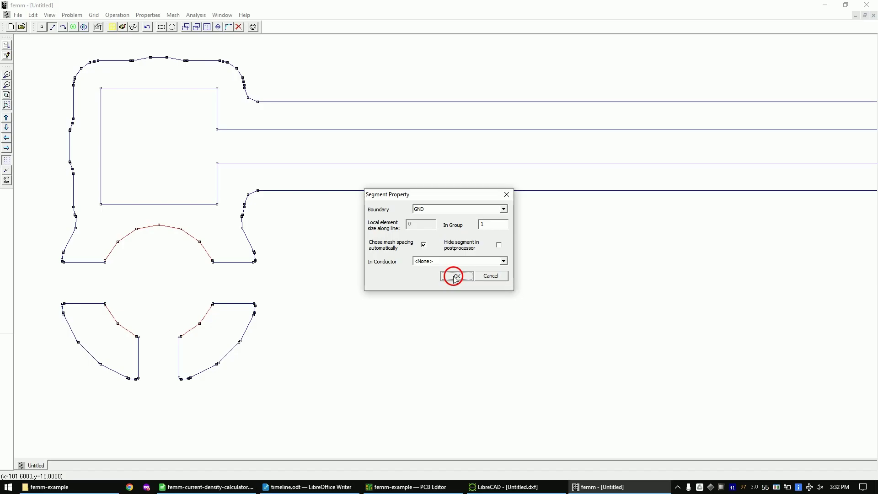
# Step: Start a new boundary property named 10mA with the type Surface Current Density
pyautogui.click(7, 105)
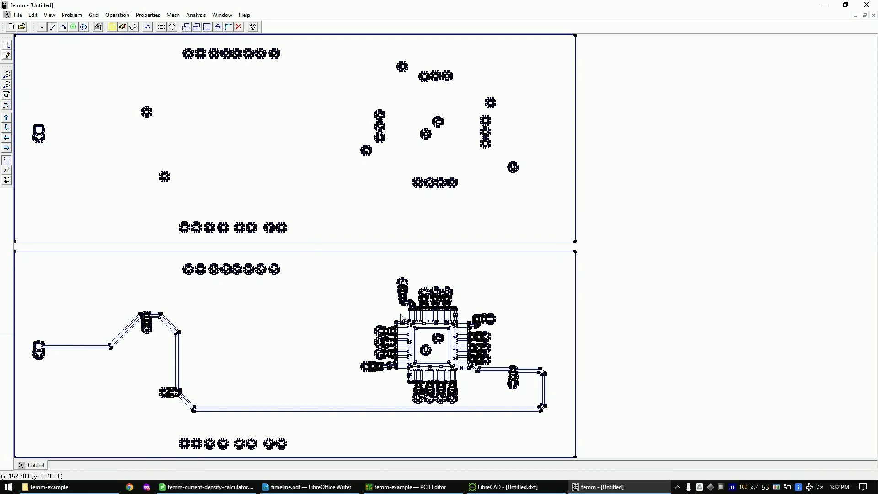
pyautogui.moveTo(406, 320); pyautogui.dragTo(464, 382)
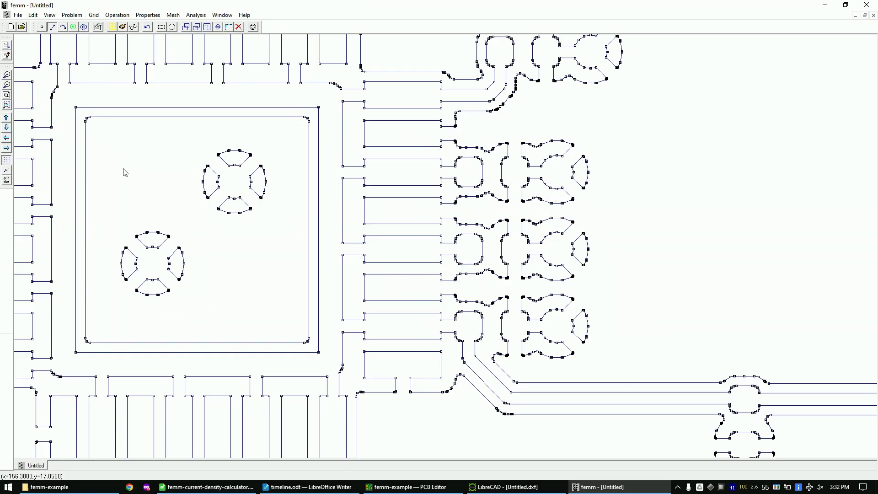
pyautogui.click(155, 15)
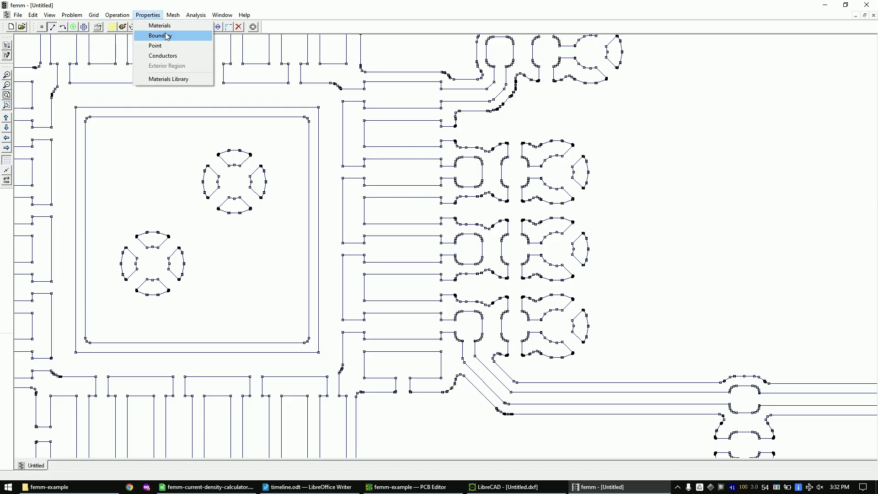
pyautogui.click(168, 36)
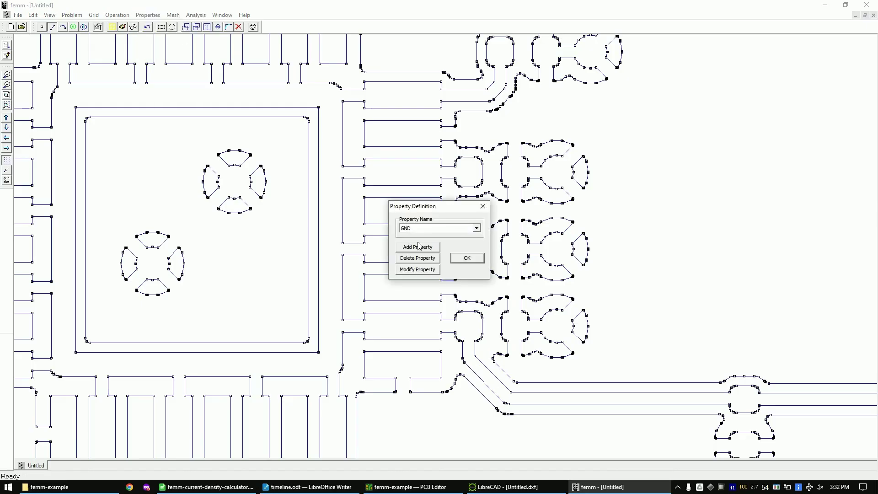
pyautogui.click(418, 247)
pyautogui.moveTo(425, 189); pyautogui.dragTo(306, 186)
pyautogui.write('10mA')
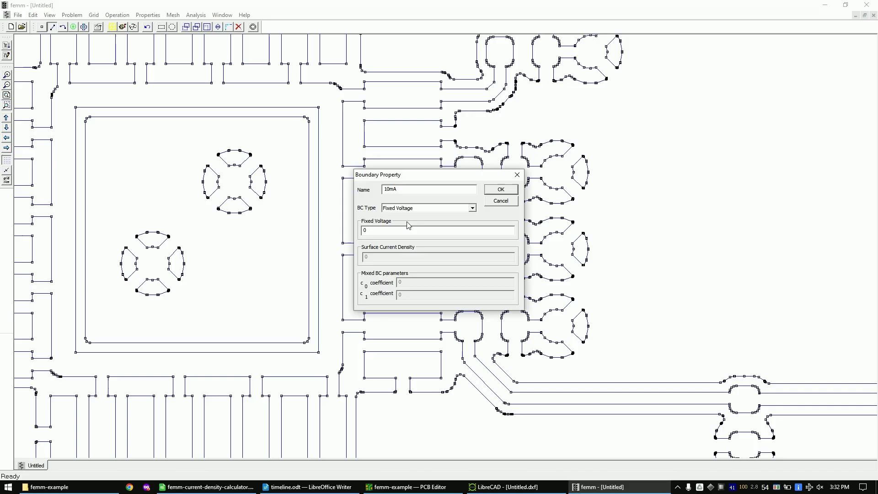
pyautogui.click(421, 209)
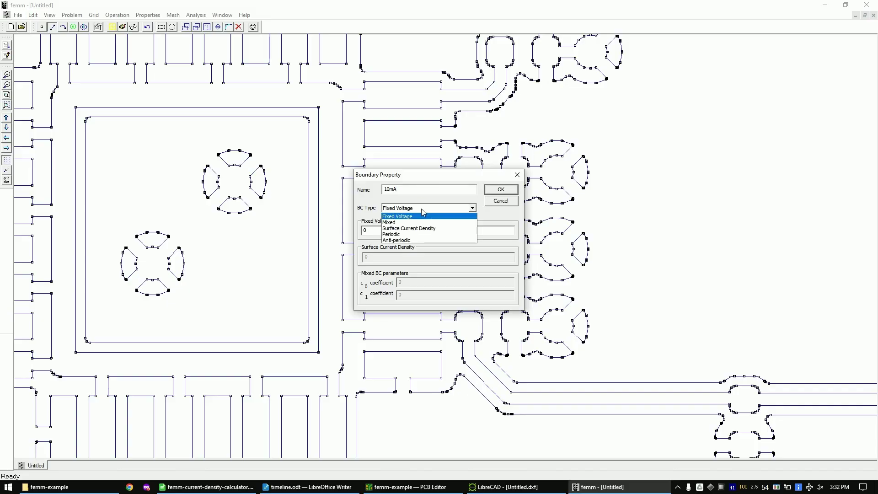
pyautogui.click(409, 229)
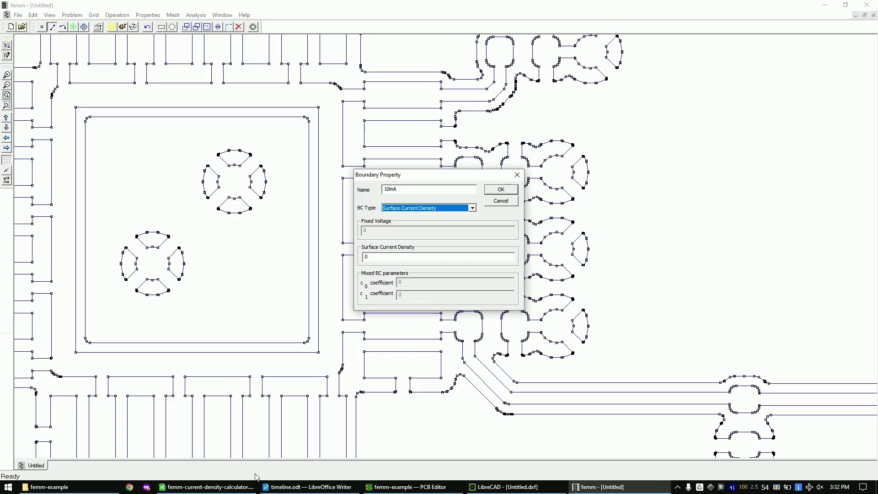
# Step: Switch to the current density calculator in LibreOffice Calc and review the trace thickness and trace width inputs
pyautogui.click(249, 486)
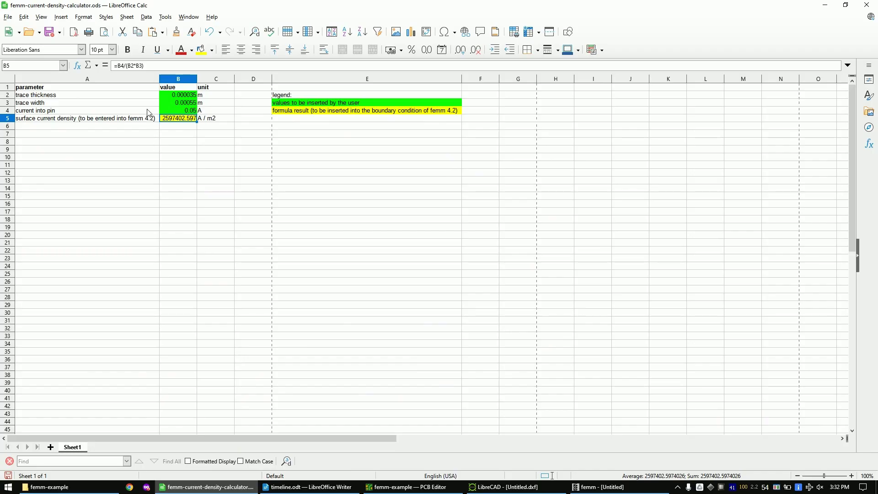
pyautogui.click(177, 96)
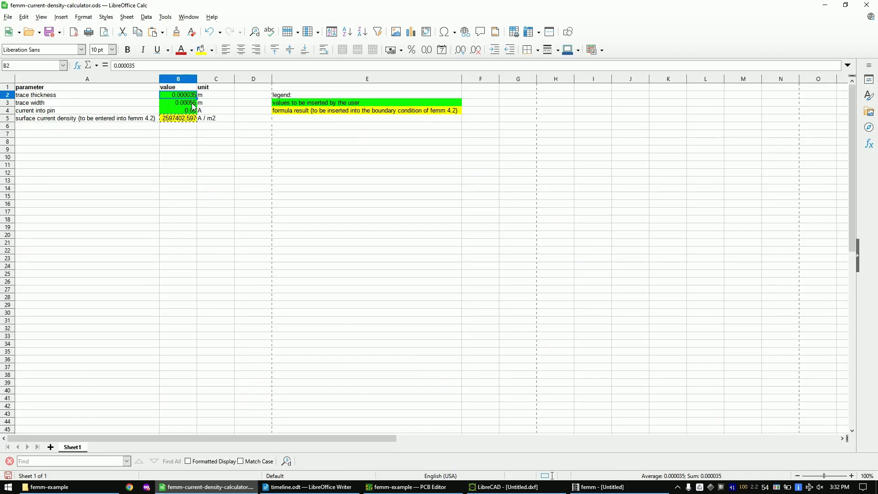
pyautogui.click(192, 104)
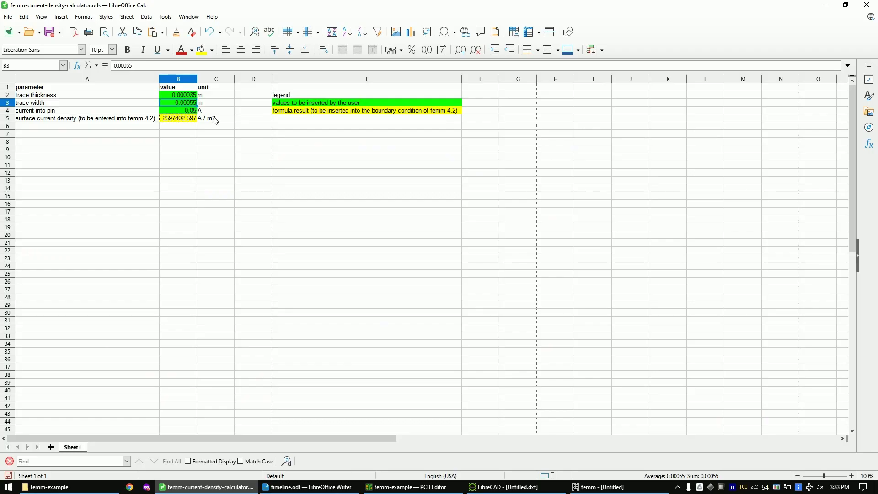
# Step: Switch to the PCB Editor and check the size of pad 20 of U1 in its pad properties
pyautogui.click(407, 487)
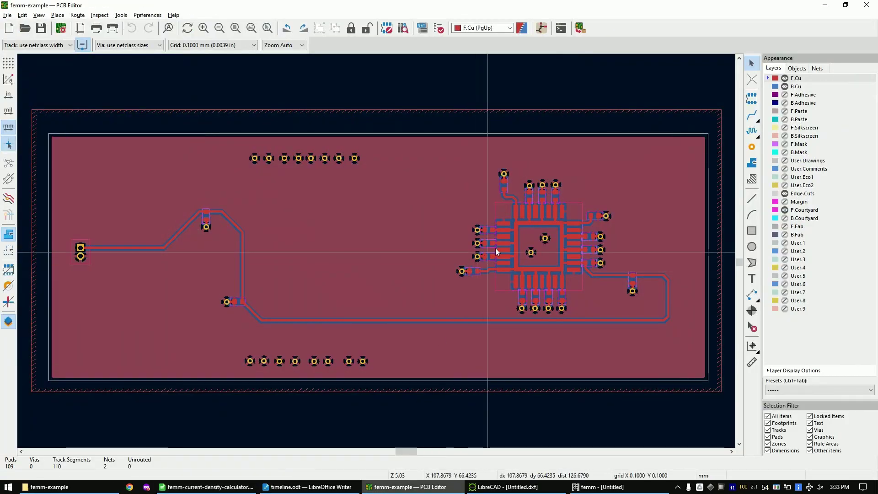
pyautogui.scroll(8, 577, 254)
pyautogui.click(342, 230)
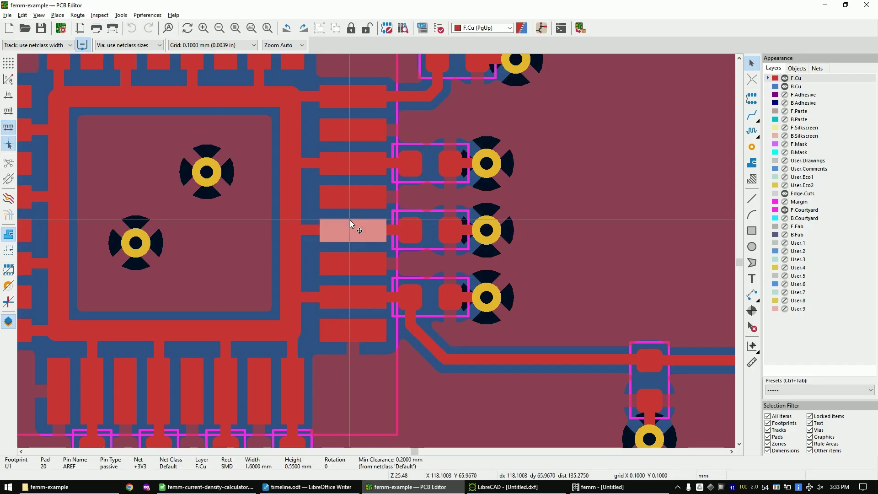
pyautogui.doubleClick(350, 220)
pyautogui.doubleClick(350, 221)
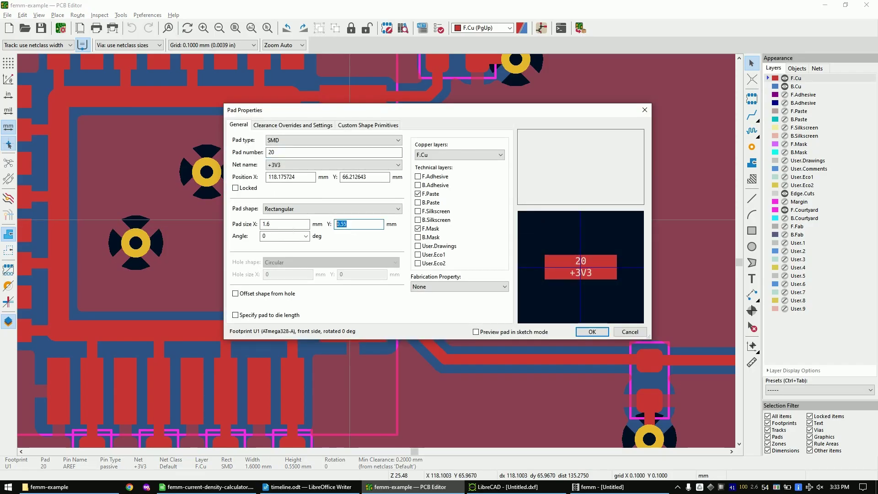
pyautogui.click(602, 333)
# Step: Return to the calculator spreadsheet, set the current into pin to 0.01 A and copy the calculated surface current density
pyautogui.hotkey('alt', 'Tab')
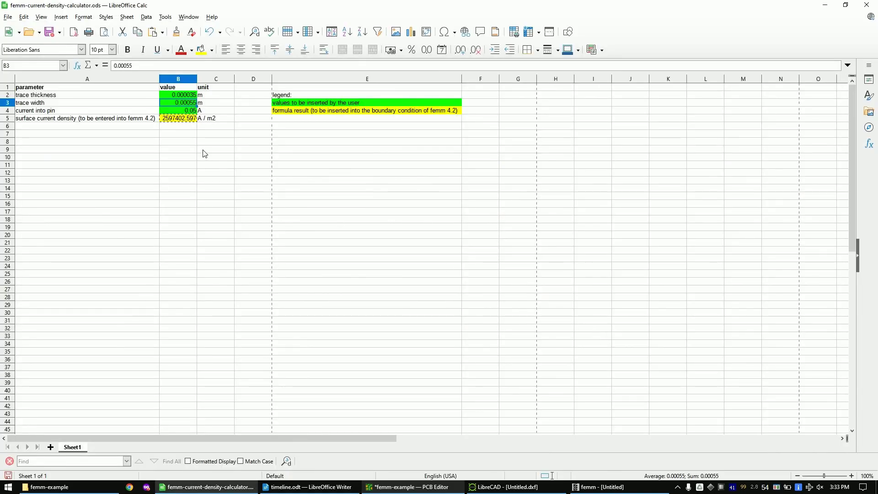
pyautogui.click(191, 111)
pyautogui.write('0.01')
pyautogui.press('Return')
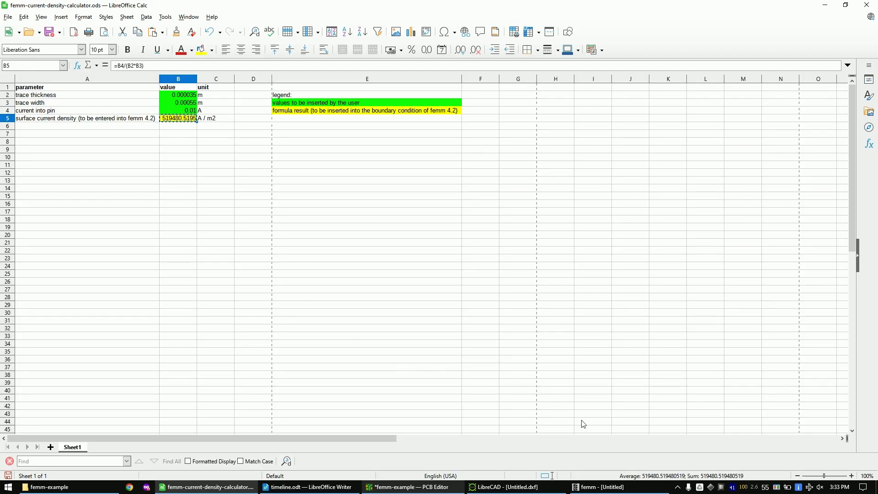
# Step: Switch to FEMM, set the 10mA boundary's surface current density to 519480.519480519 and save the property
pyautogui.hotkey('alt', 'Tab')
pyautogui.doubleClick(425, 258)
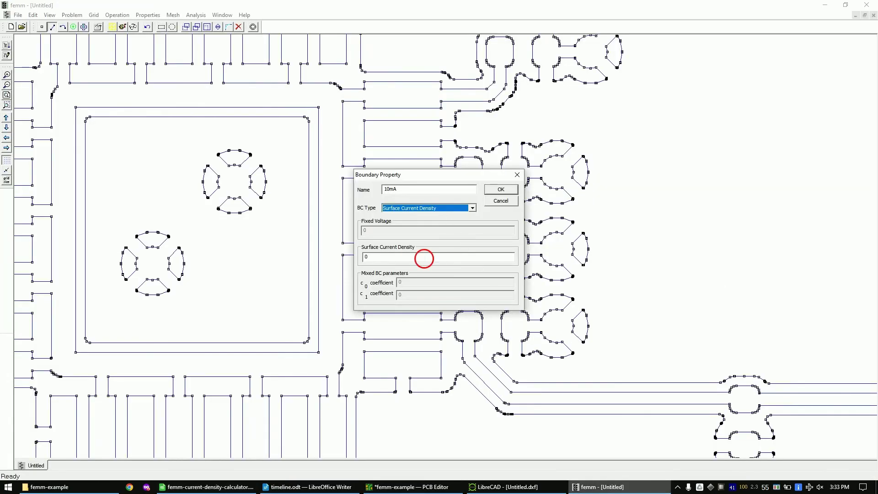
pyautogui.hotkey('ctrl', 'v')
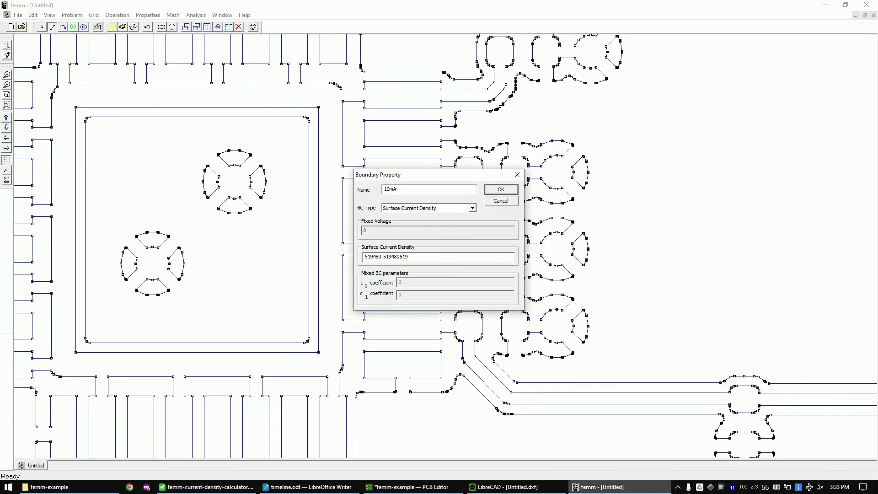
pyautogui.click(502, 189)
# Step: Add a new boundary property named 50mA with the BC type Surface Current Density
pyautogui.click(420, 247)
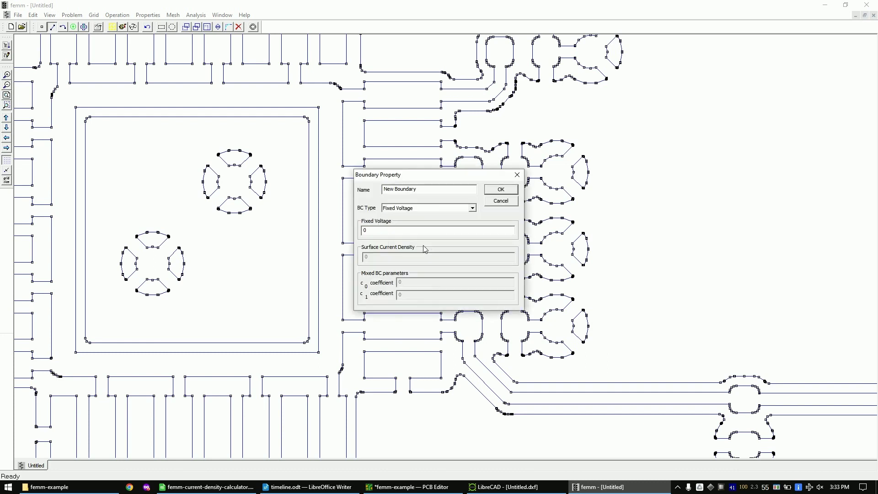
pyautogui.moveTo(430, 189); pyautogui.dragTo(328, 184)
pyautogui.write('50mA')
pyautogui.click(418, 208)
pyautogui.click(423, 229)
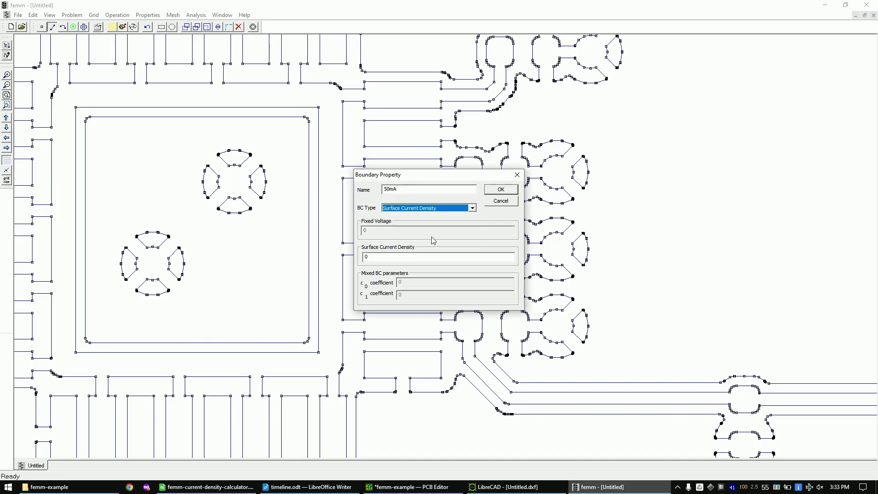
# Step: Switch to the current density calculator in LibreOffice Calc and set the current into pin to 0.05 A
pyautogui.click(417, 487)
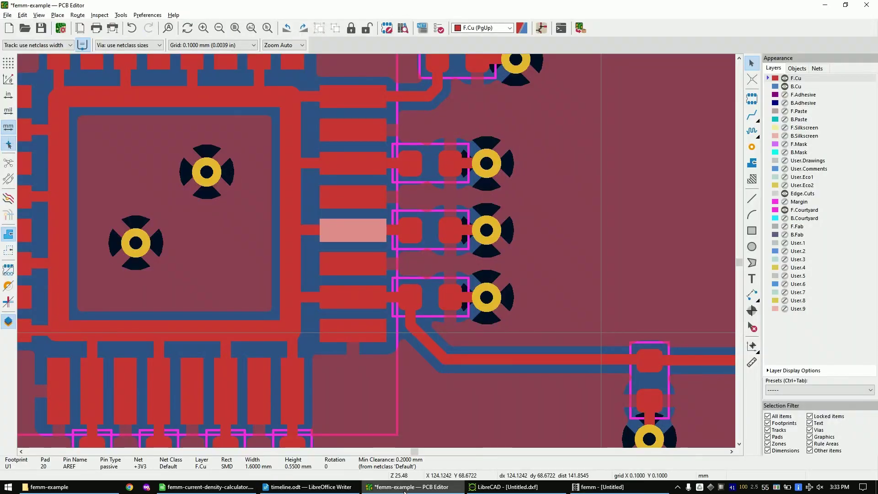
pyautogui.click(417, 487)
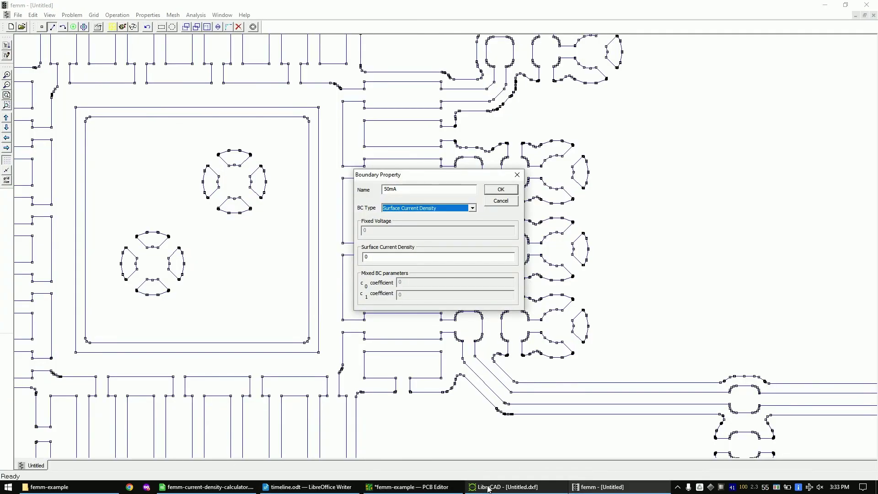
pyautogui.click(229, 486)
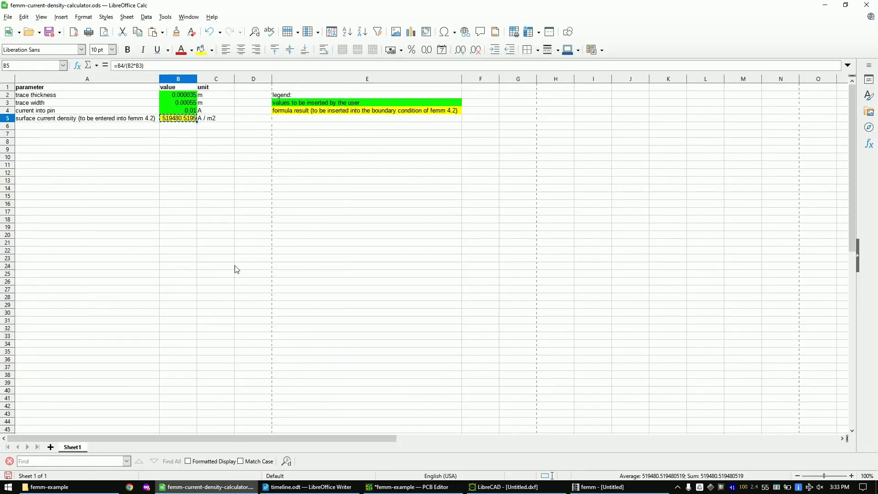
pyautogui.click(189, 111)
pyautogui.write('0.0')
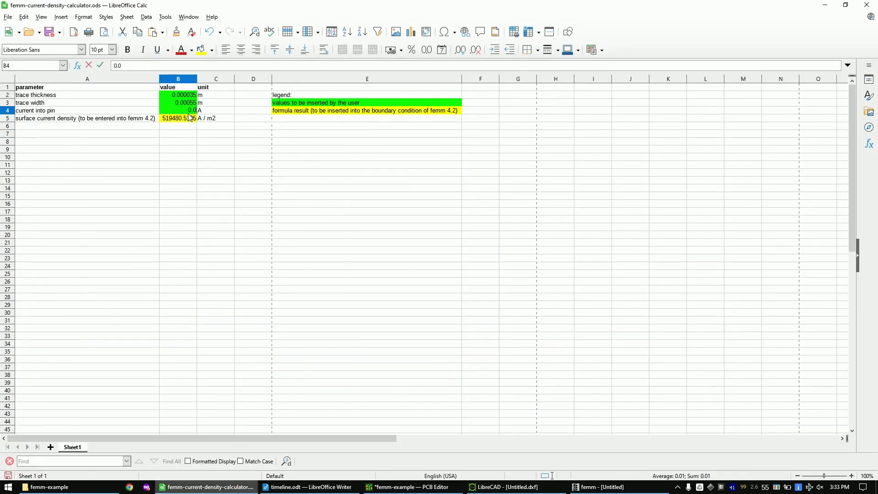
pyautogui.write('5')
pyautogui.press('Return')
# Step: Return to FEMM, set the 50mA boundary's surface current density to 2597402.5974026, save the property and close the boundary definitions
pyautogui.hotkey('alt', 'Tab')
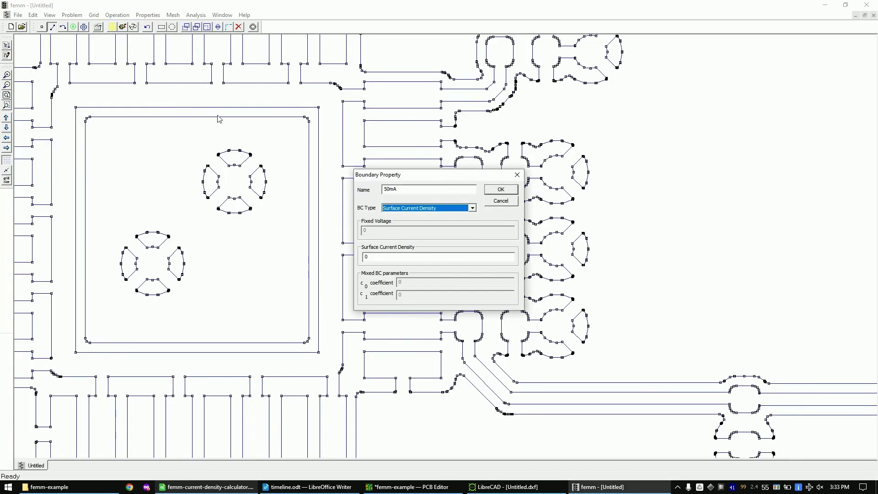
pyautogui.press('Tab')
pyautogui.hotkey('ctrl', 'v')
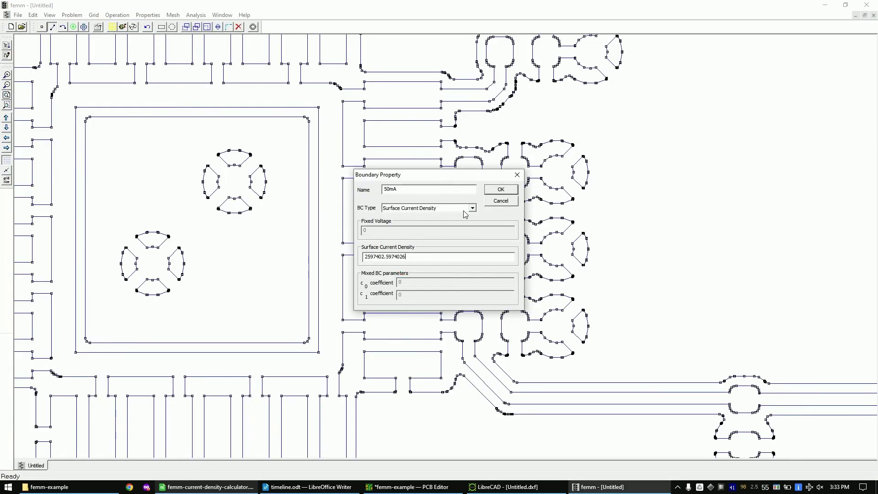
pyautogui.click(501, 190)
pyautogui.click(473, 258)
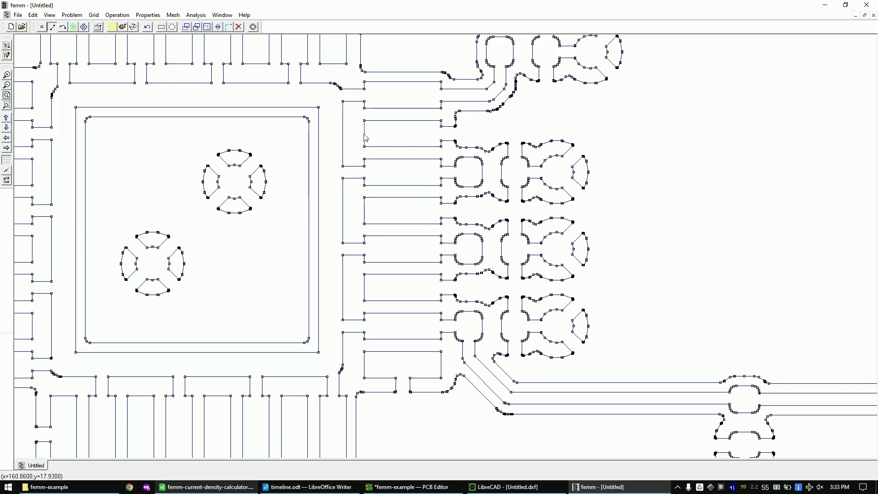
# Step: Assign a surface current density boundary to the inner end segments of the three isolated pads on the chip's right side
pyautogui.click(364, 211)
pyautogui.click(365, 287)
pyautogui.press('space')
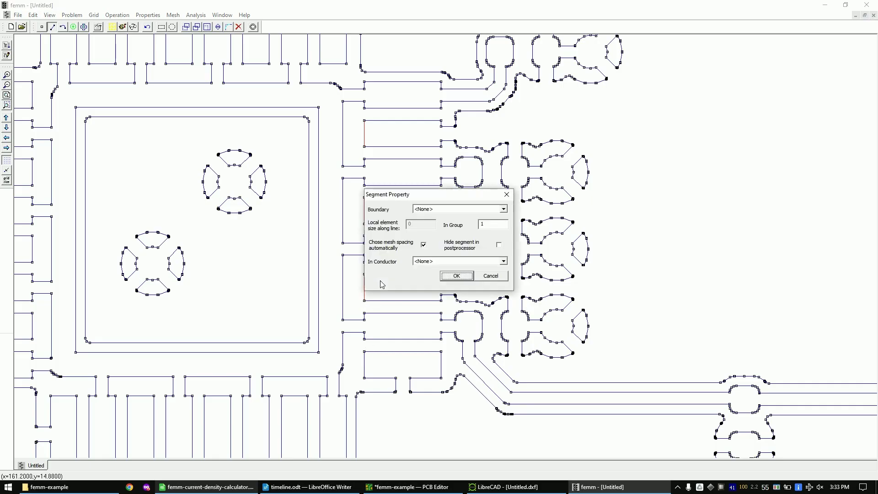
pyautogui.click(441, 209)
pyautogui.click(439, 230)
pyautogui.click(454, 275)
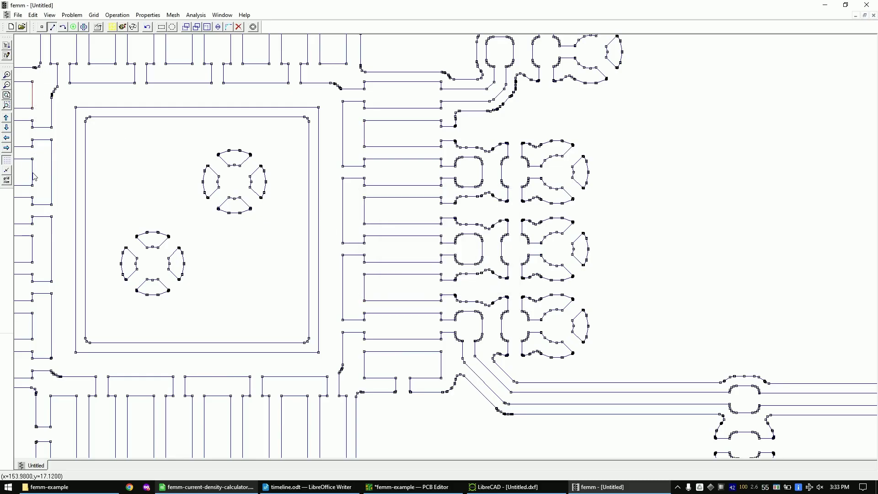
# Step: Assign a surface current density boundary to the inner end segments of three pads on the chip's left side
pyautogui.click(33, 246)
pyautogui.press('space')
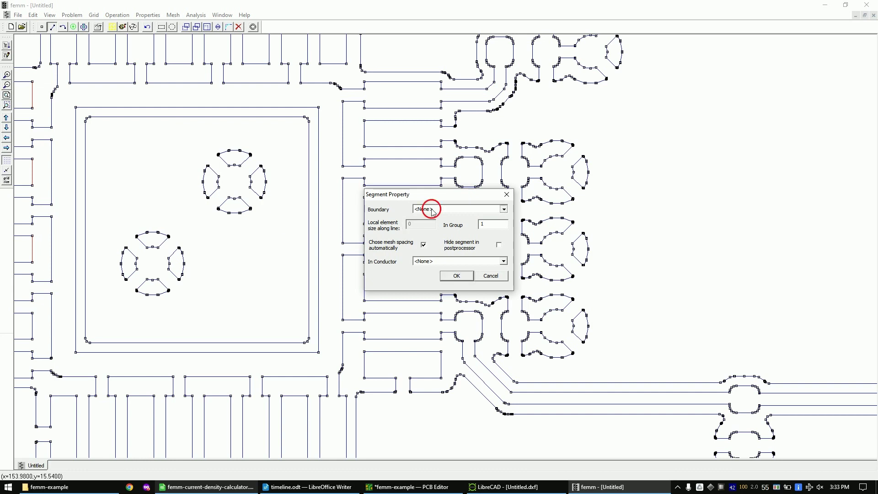
pyautogui.click(433, 209)
pyautogui.click(438, 231)
pyautogui.click(457, 277)
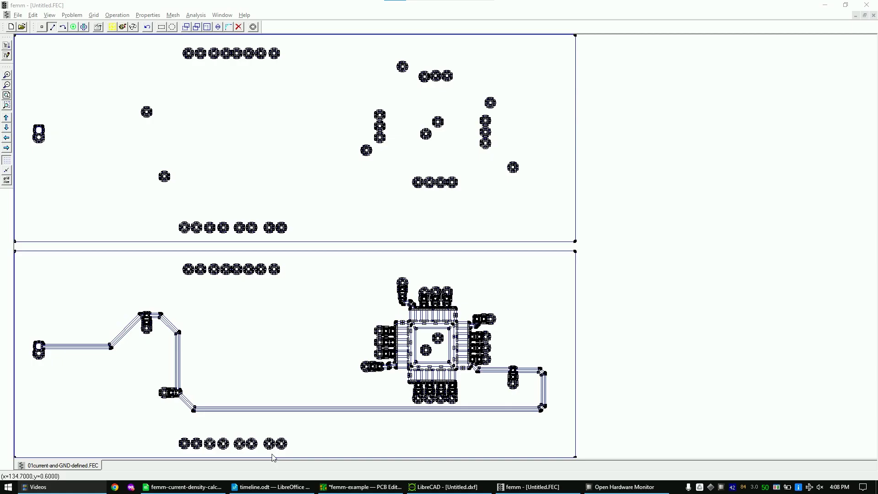
# Step: Place block labels inside the square connector pad at the trace's far left end and in the cut-outs below it
pyautogui.click(75, 27)
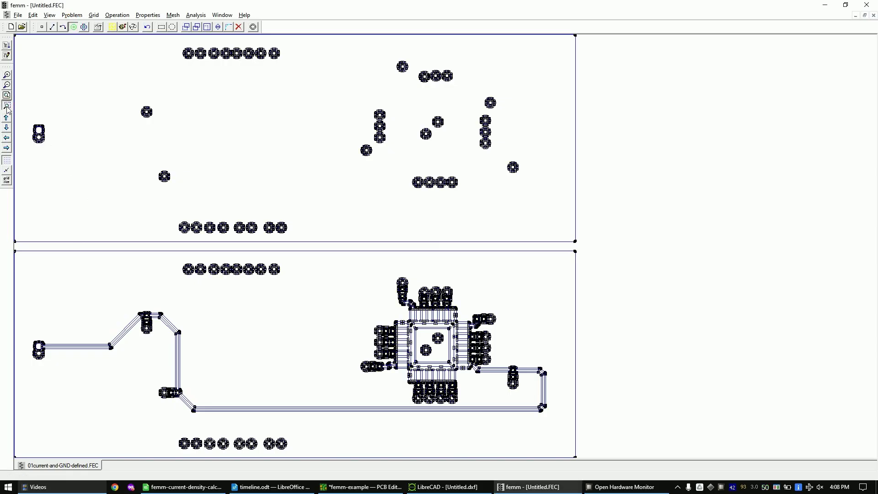
pyautogui.moveTo(63, 392); pyautogui.dragTo(61, 393)
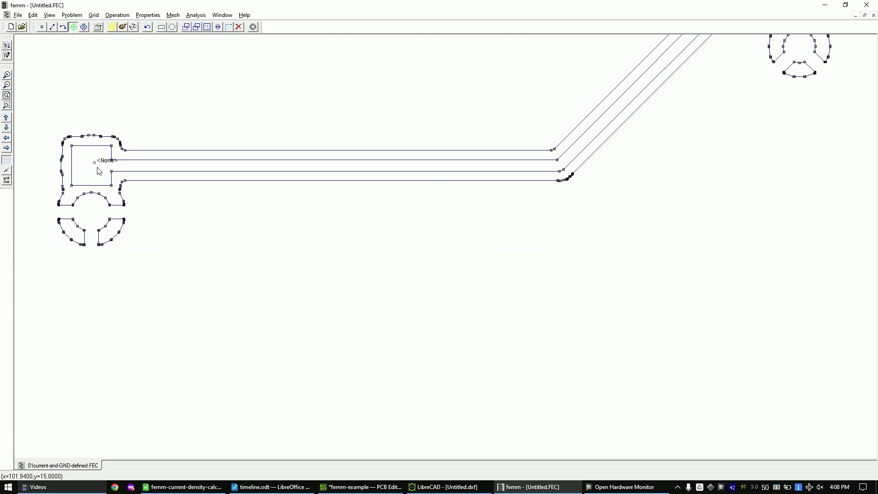
pyautogui.click(113, 197)
pyautogui.click(109, 229)
pyautogui.click(77, 234)
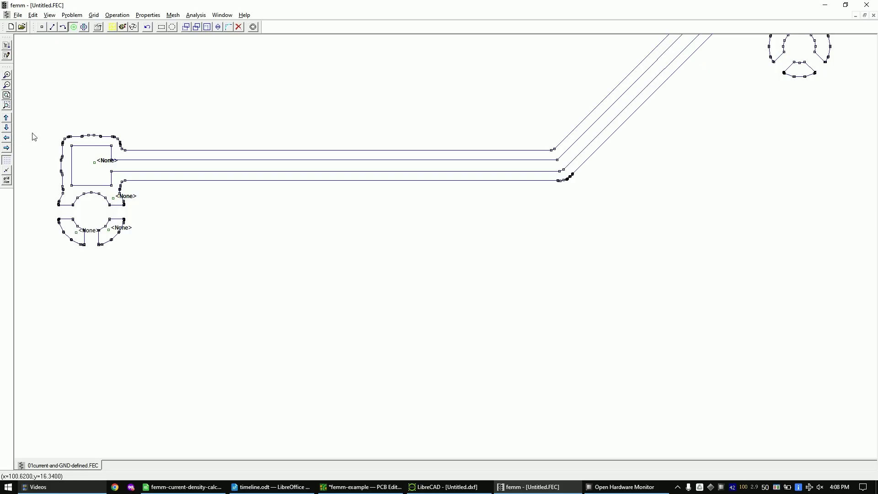
# Step: Place block labels in the thermal relief cut-outs of the vias beside the trace and of the through-hole row below it
pyautogui.click(7, 96)
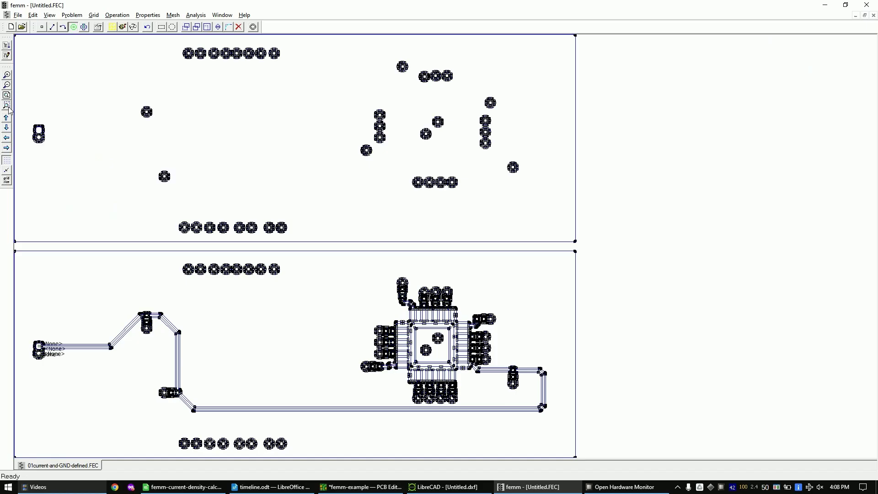
pyautogui.moveTo(133, 303); pyautogui.dragTo(176, 397)
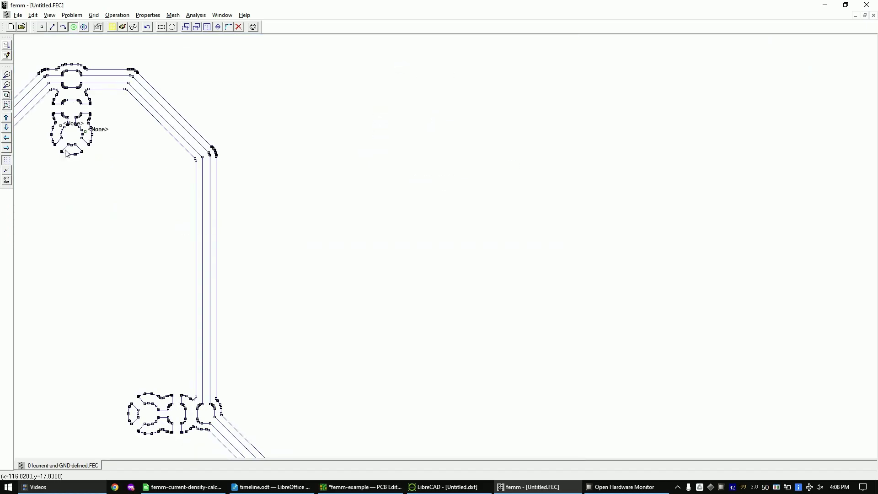
pyautogui.click(7, 95)
pyautogui.moveTo(176, 225); pyautogui.dragTo(286, 276)
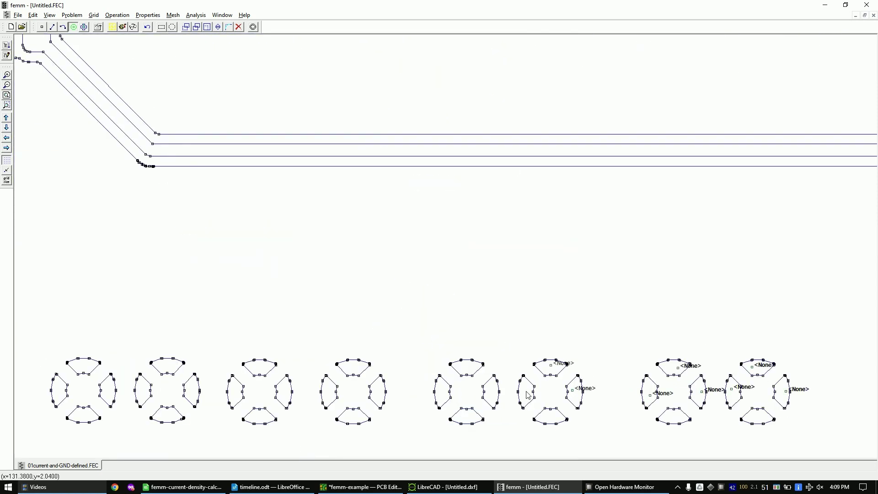
pyautogui.click(382, 394)
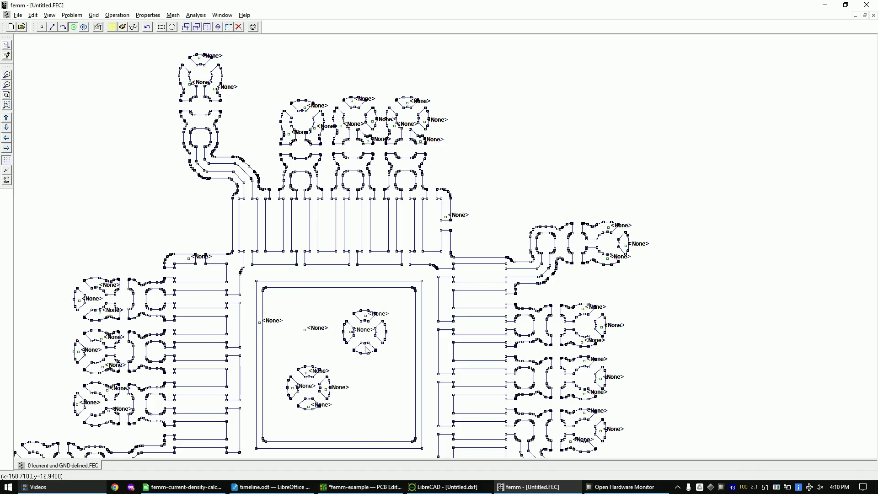
# Step: Place block labels in the remaining thermal relief cut-outs of the vias around the chip
pyautogui.click(7, 128)
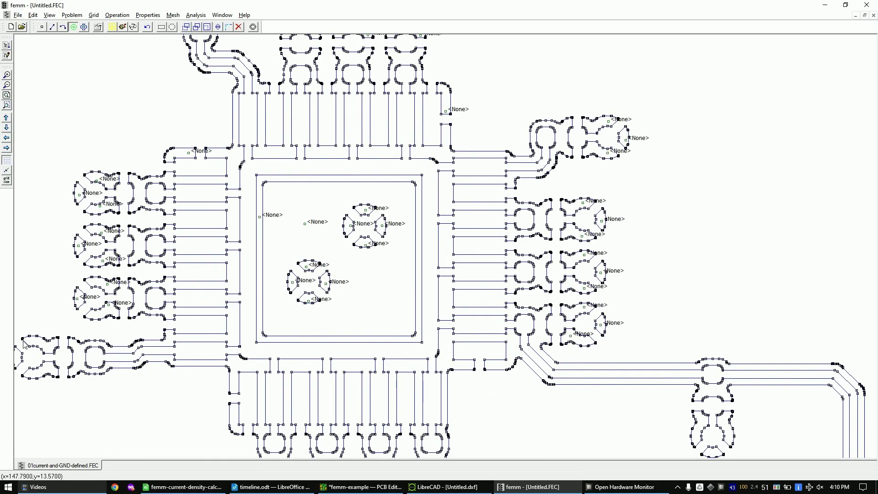
pyautogui.click(6, 128)
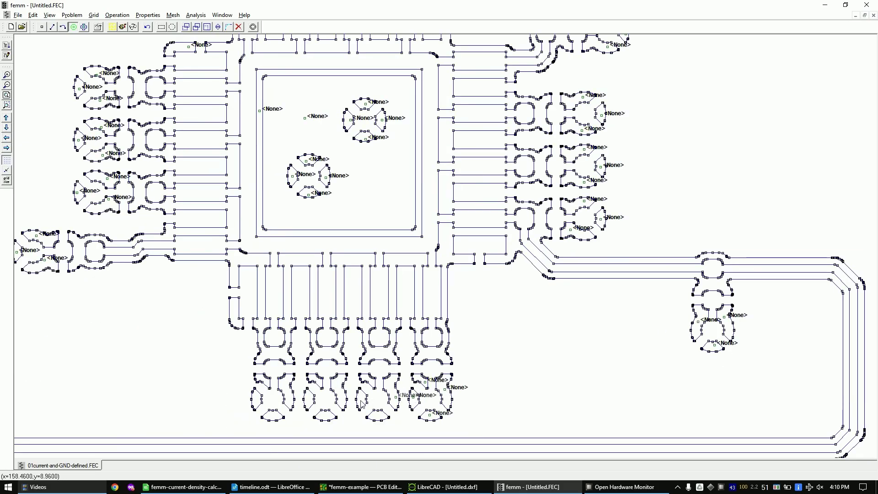
pyautogui.click(6, 95)
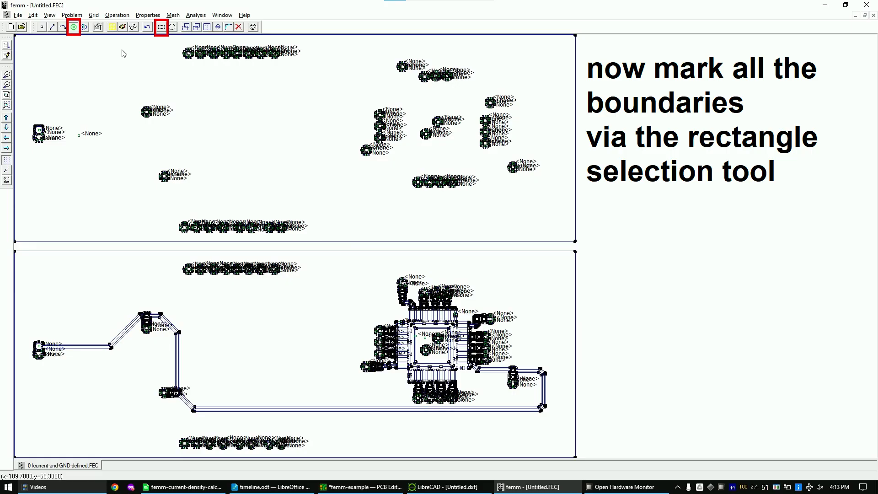
# Step: Select all block labels of both copper layers with a rectangle and set their block type to <No Mesh>
pyautogui.moveTo(17, 36); pyautogui.dragTo(574, 455)
pyautogui.press('space')
pyautogui.click(486, 206)
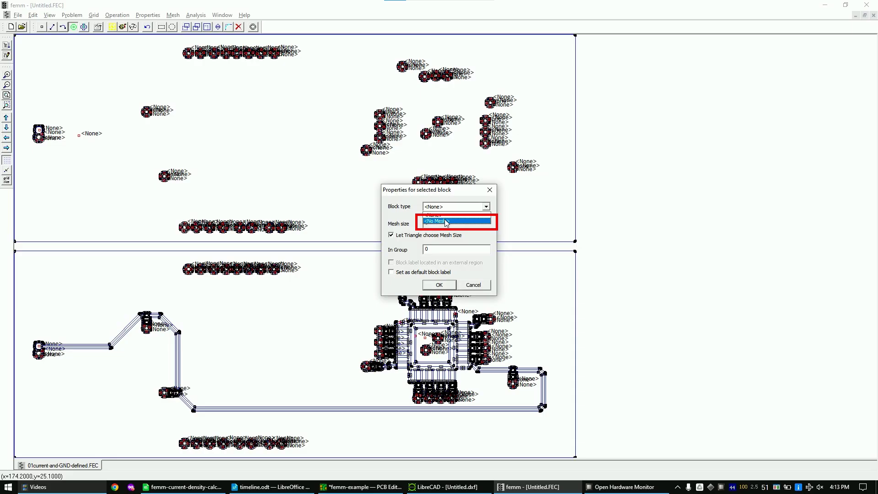
pyautogui.click(446, 222)
pyautogui.press('Return')
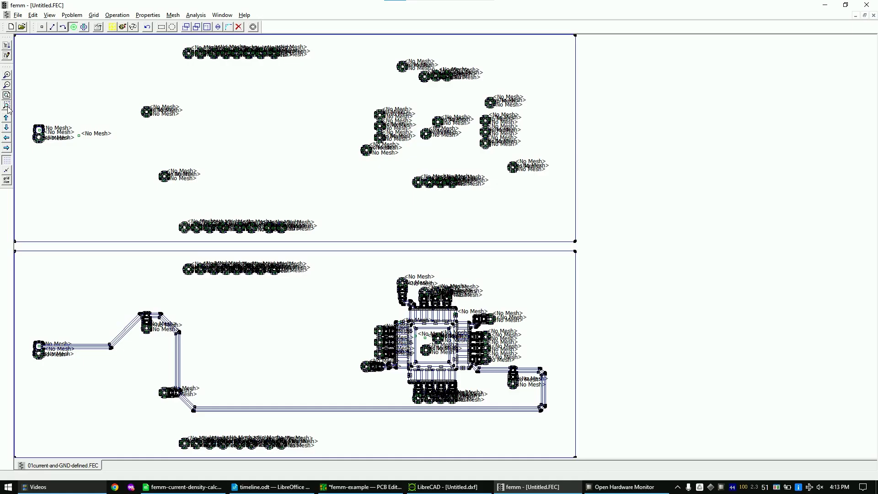
pyautogui.moveTo(33, 333); pyautogui.dragTo(60, 368)
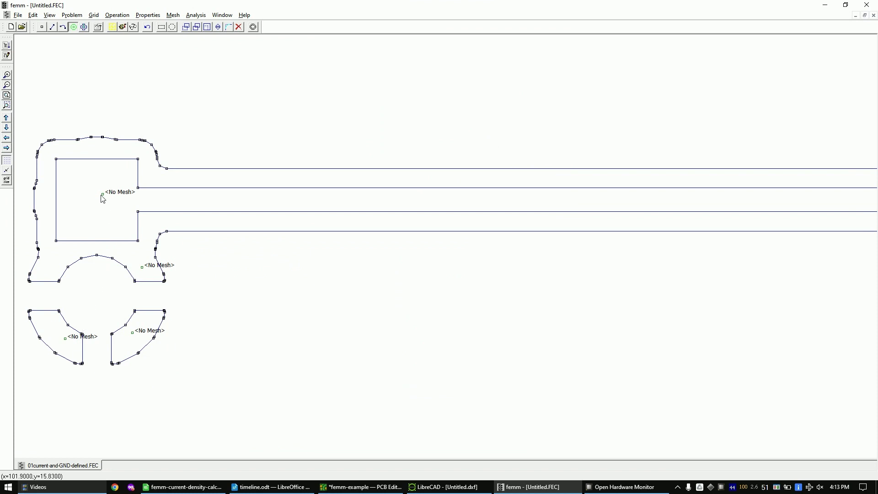
pyautogui.rightClick(113, 194)
pyautogui.press('space')
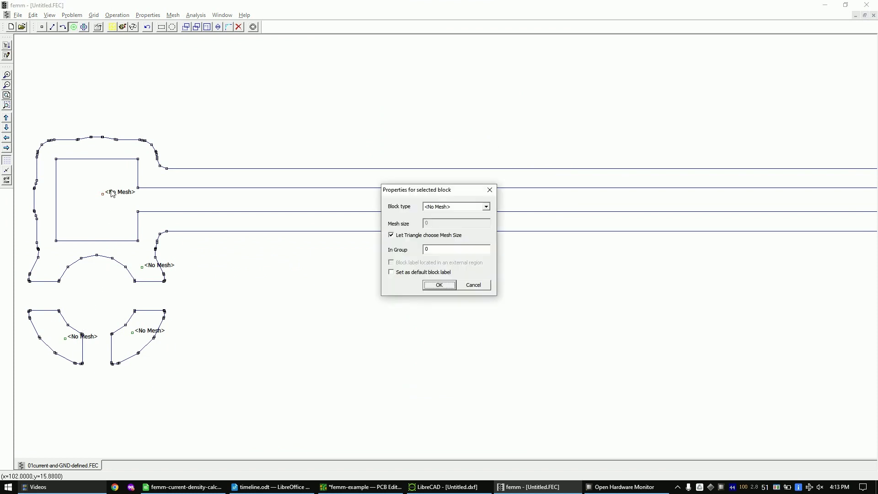
pyautogui.click(433, 208)
pyautogui.click(438, 209)
pyautogui.press('Escape')
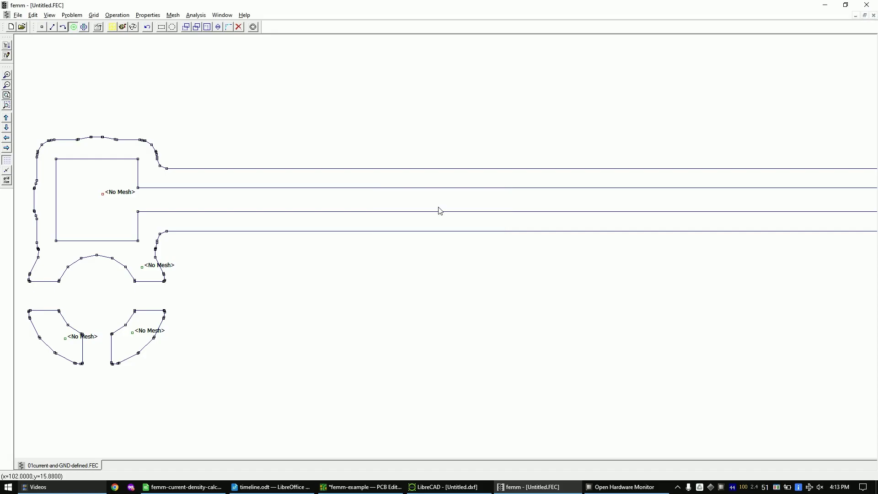
# Step: Add Copper from the materials library to the model materials
pyautogui.click(148, 15)
pyautogui.click(166, 79)
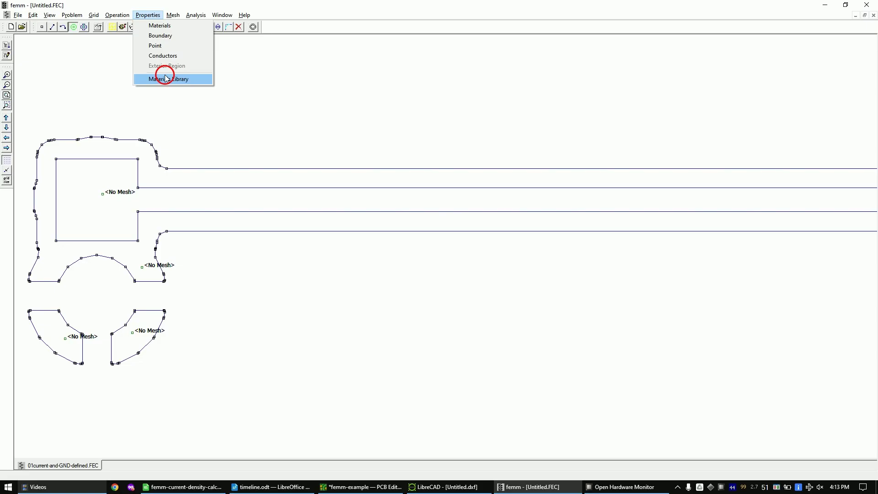
pyautogui.moveTo(353, 197); pyautogui.dragTo(493, 201)
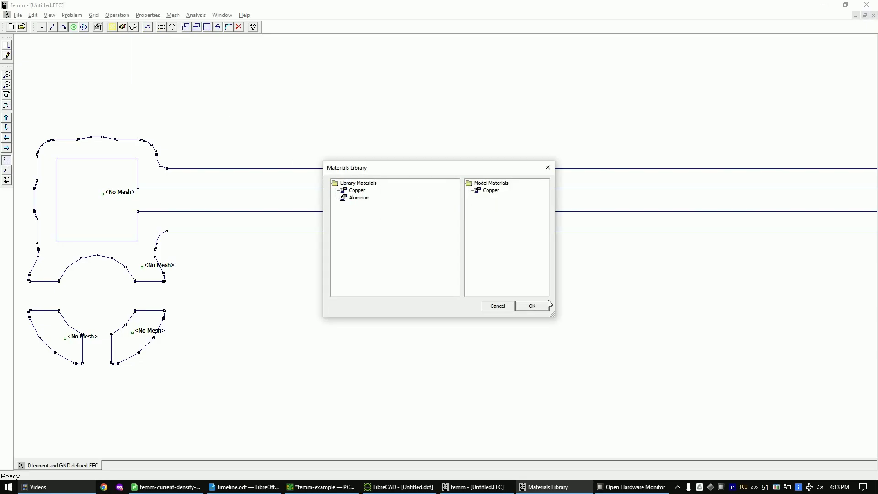
pyautogui.click(546, 309)
# Step: Set the block type of the label inside the square connector pad to Copper
pyautogui.rightClick(114, 194)
pyautogui.press('space')
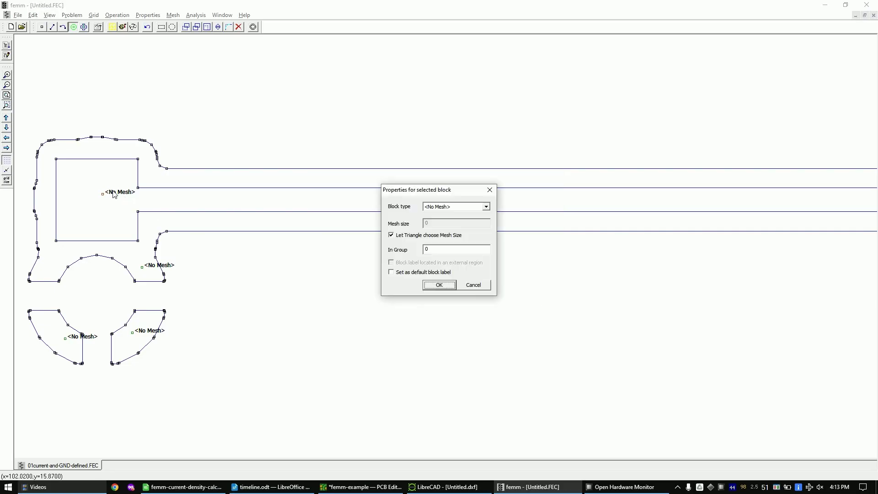
pyautogui.click(445, 206)
pyautogui.click(446, 226)
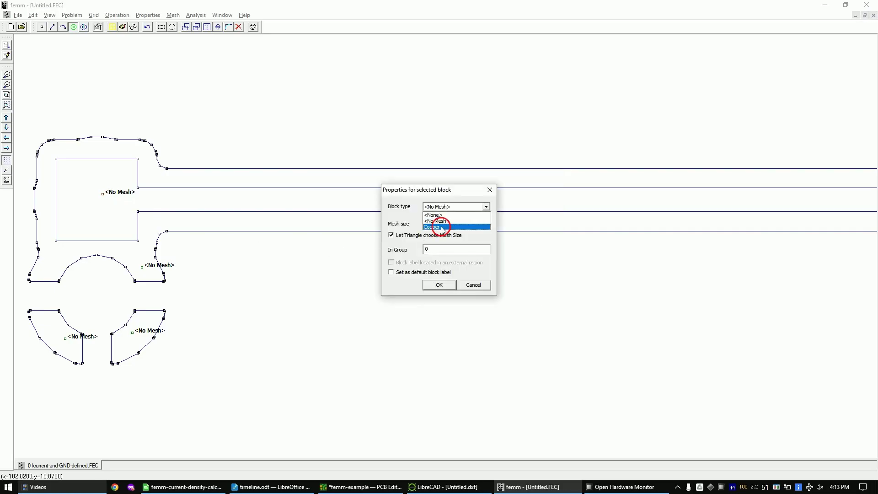
pyautogui.click(450, 285)
pyautogui.click(449, 286)
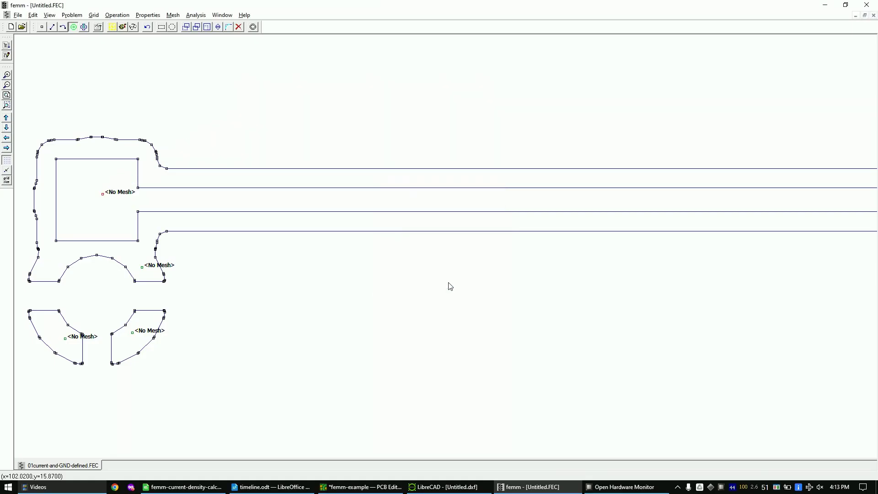
# Step: Place a block label in the large GND area of the lower board layout and set its block type to Copper
pyautogui.click(8, 96)
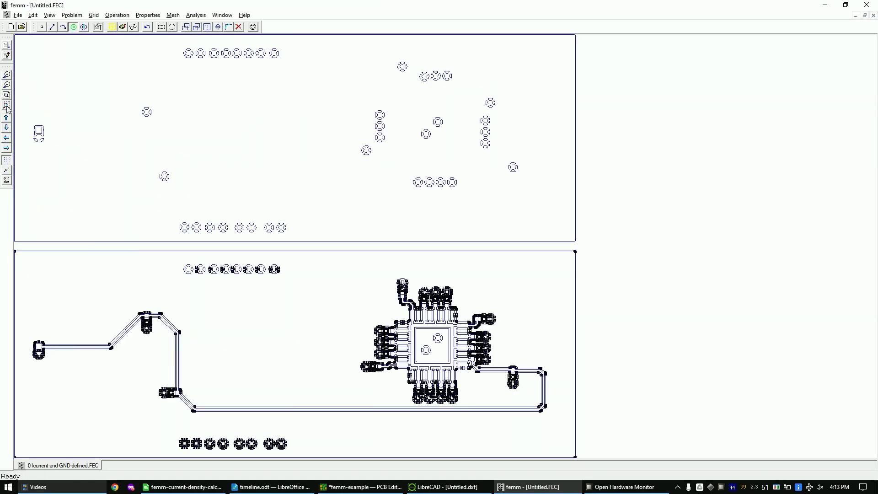
pyautogui.click(54, 312)
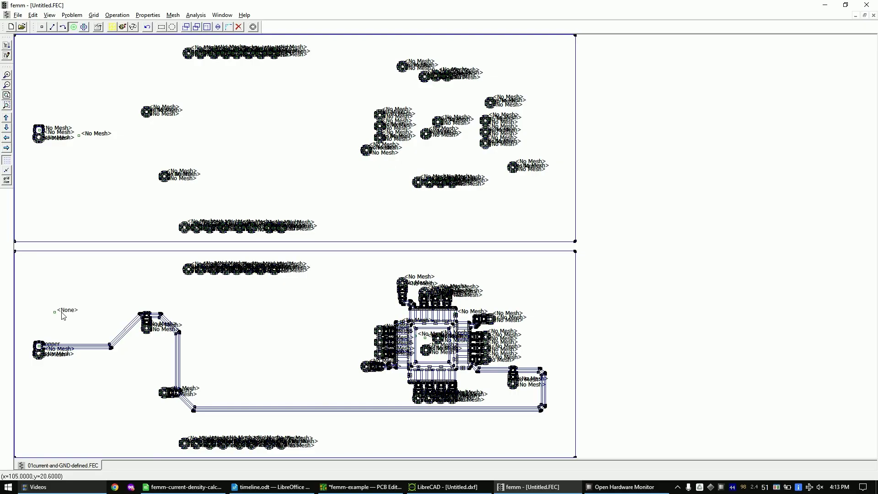
pyautogui.rightClick(63, 316)
pyautogui.press('space')
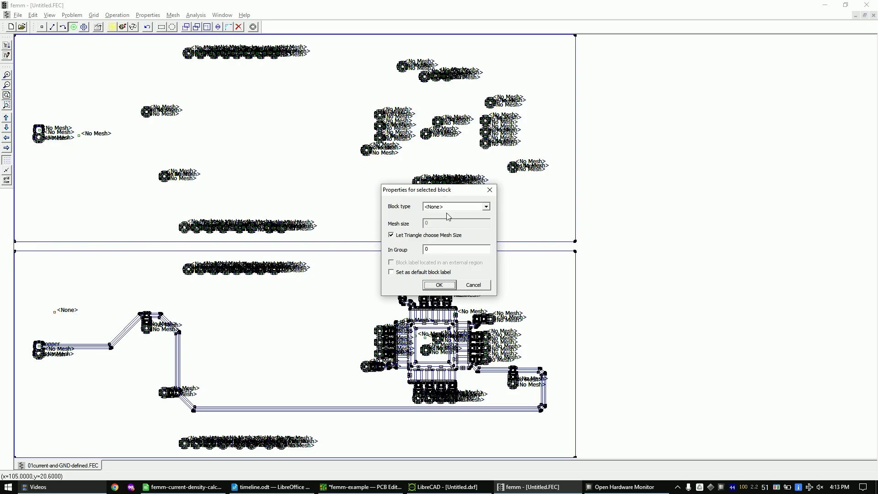
pyautogui.click(450, 208)
pyautogui.click(431, 226)
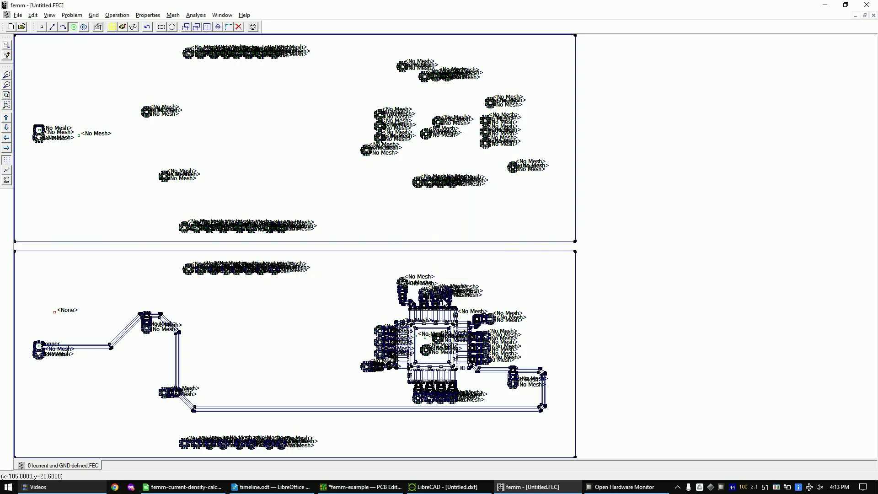
pyautogui.click(442, 286)
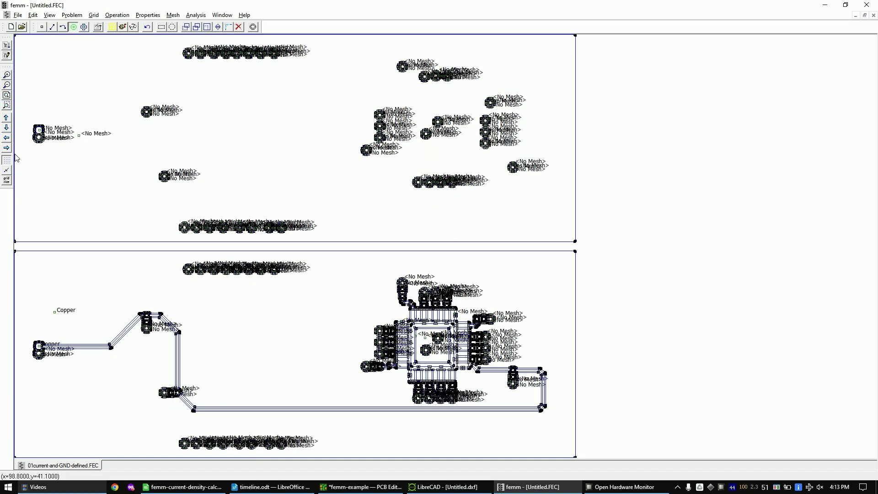
# Step: Set the block type of the label between the two nested outlines of the chip's centre pad to Copper
pyautogui.click(6, 105)
pyautogui.moveTo(414, 305); pyautogui.dragTo(480, 374)
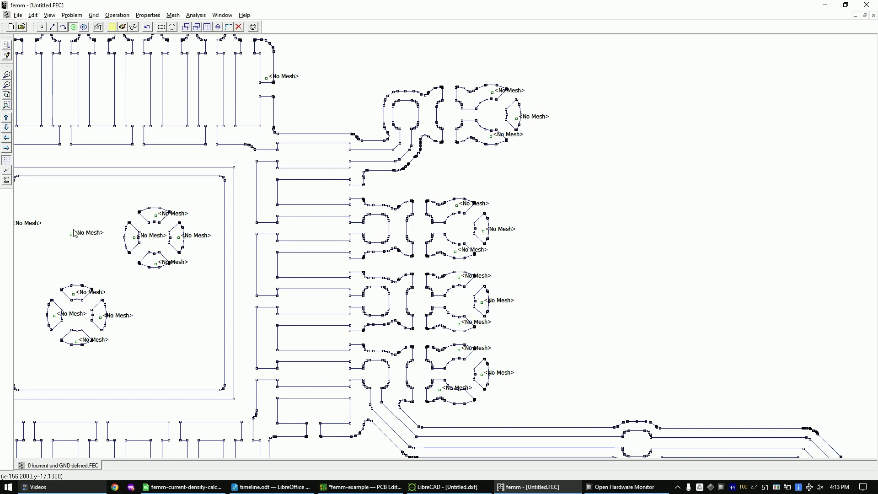
pyautogui.press('space')
pyautogui.click(485, 206)
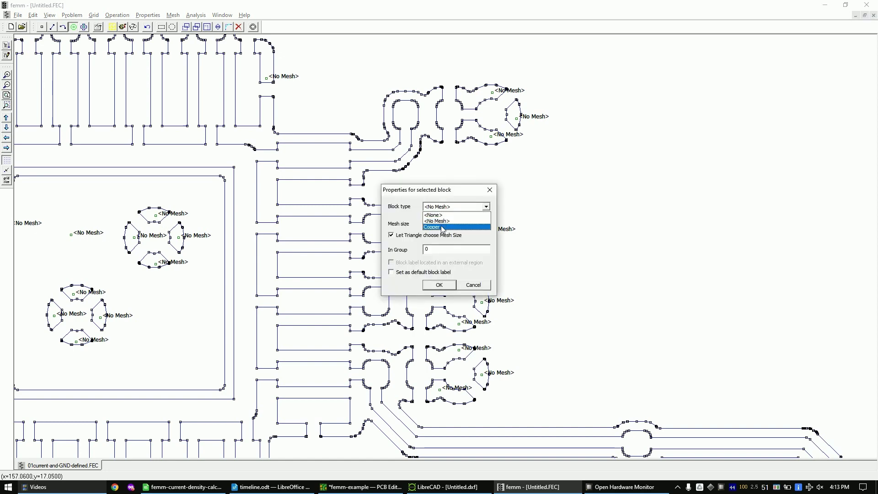
pyautogui.click(439, 221)
pyautogui.click(439, 284)
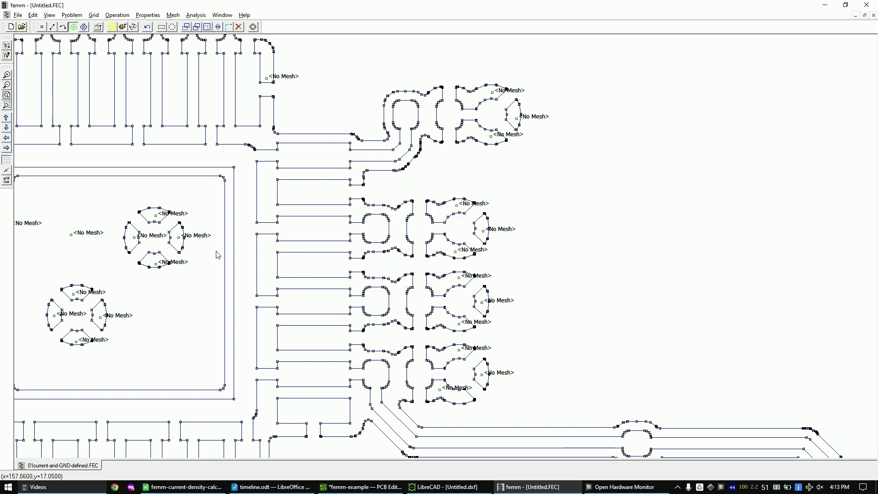
# Step: Set the label between the nested outlines of the chip's centre pad back to <No Mesh> and clear the selection
pyautogui.click(7, 138)
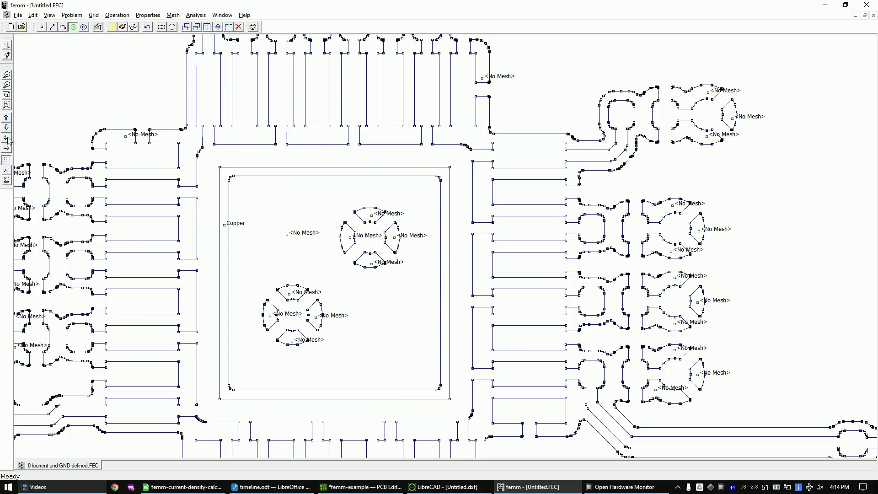
pyautogui.rightClick(245, 225)
pyautogui.press('space')
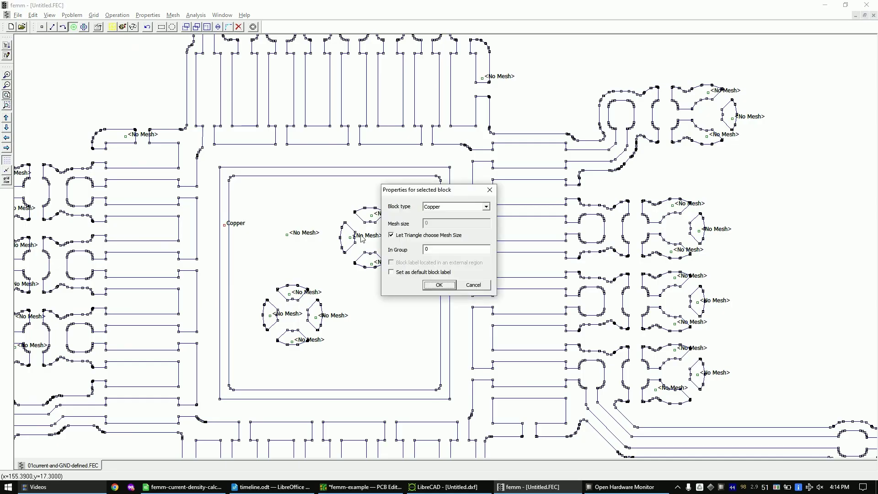
pyautogui.click(448, 209)
pyautogui.click(441, 223)
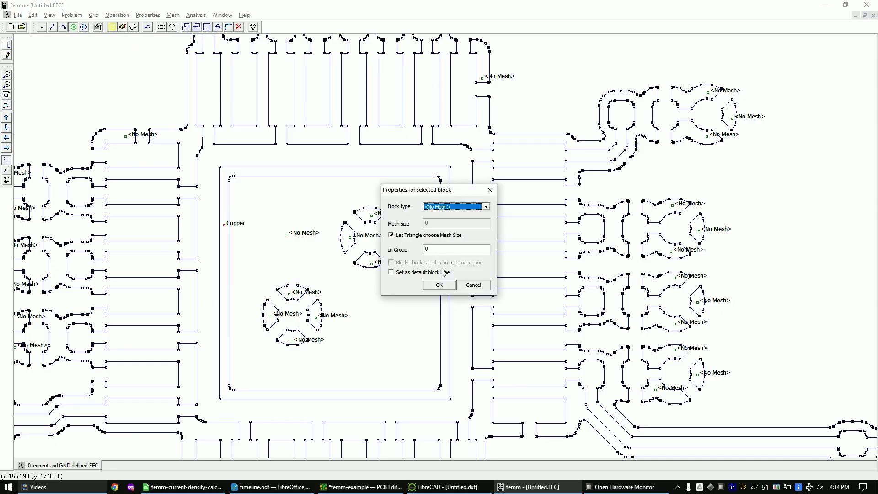
pyautogui.click(443, 284)
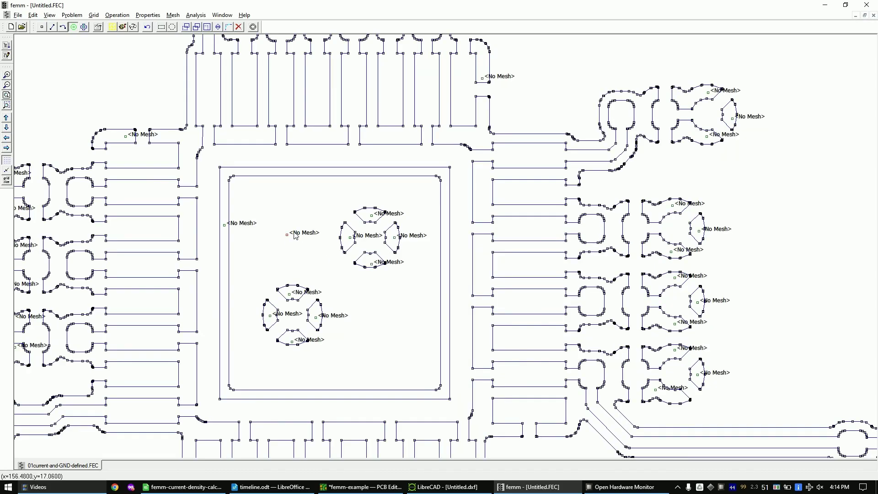
pyautogui.press('Escape')
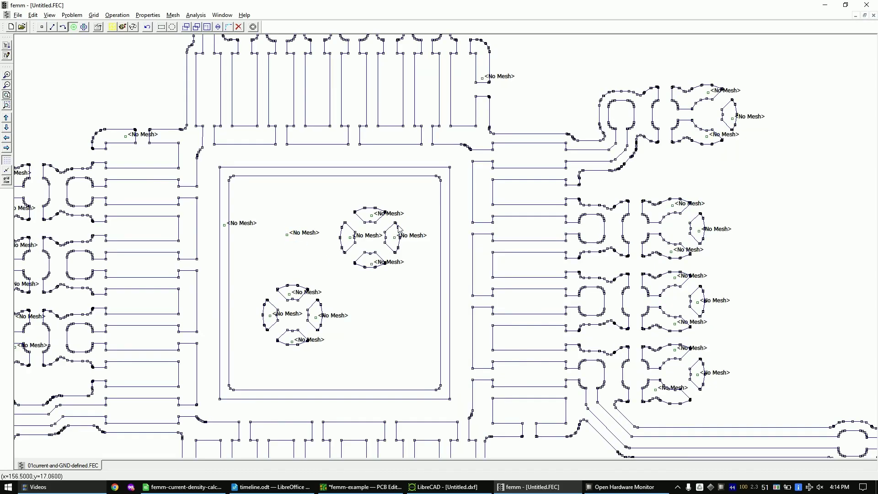
# Step: Set the block type of the label inside the centre pad beneath the chip to Copper
pyautogui.rightClick(304, 231)
pyautogui.press('space')
pyautogui.click(449, 208)
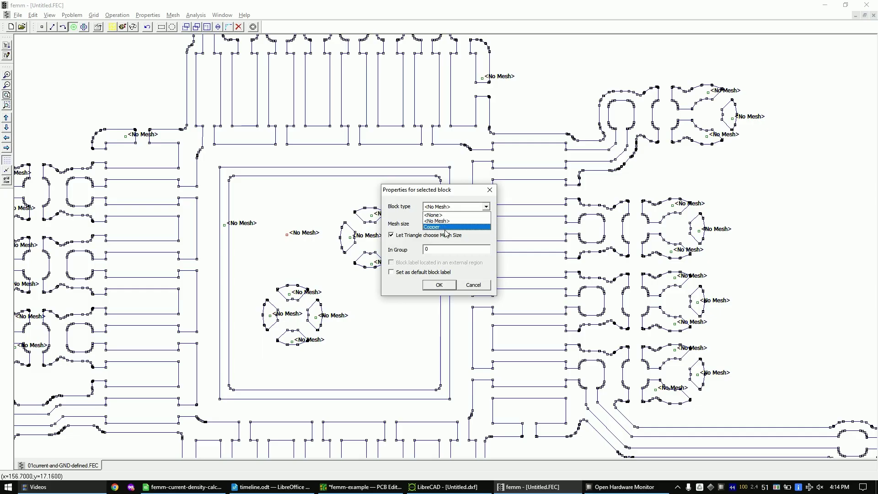
pyautogui.click(447, 228)
pyautogui.click(439, 284)
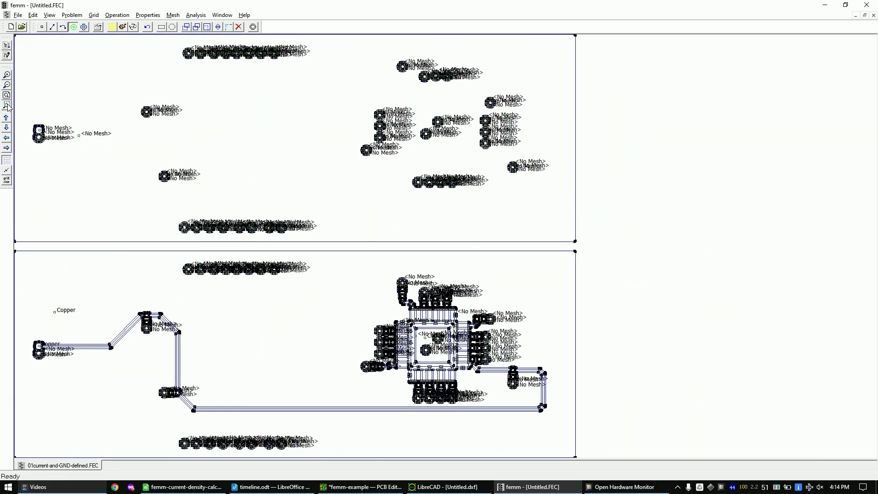
# Step: Set the block types of the square connector pad label and the large GND area label in the upper layout to Copper
pyautogui.moveTo(52, 153); pyautogui.dragTo(53, 152)
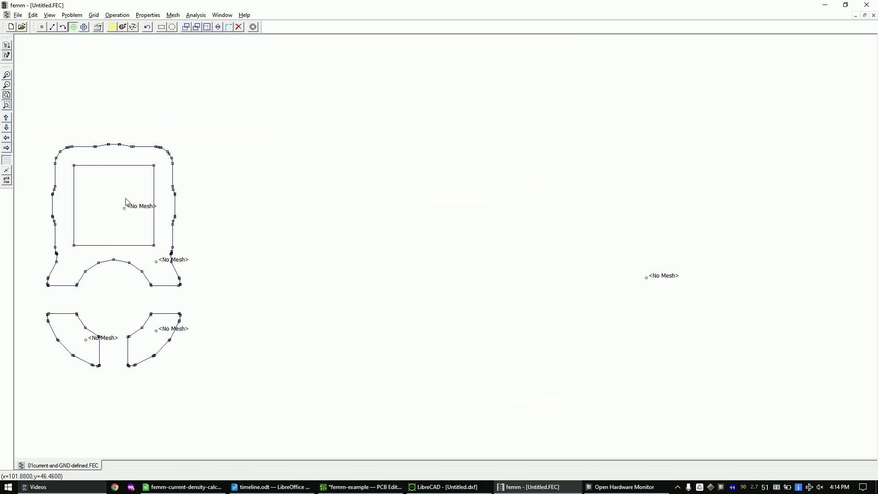
pyautogui.rightClick(644, 276)
pyautogui.press('space')
pyautogui.click(443, 208)
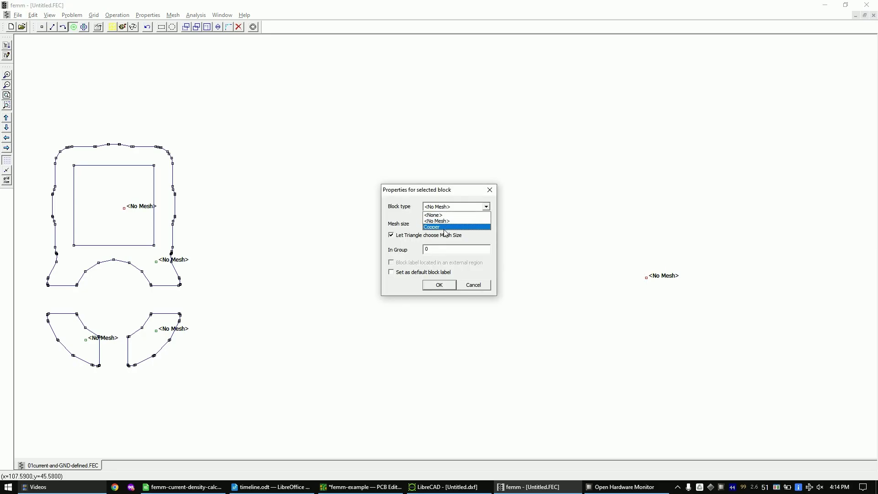
pyautogui.click(446, 229)
pyautogui.click(447, 286)
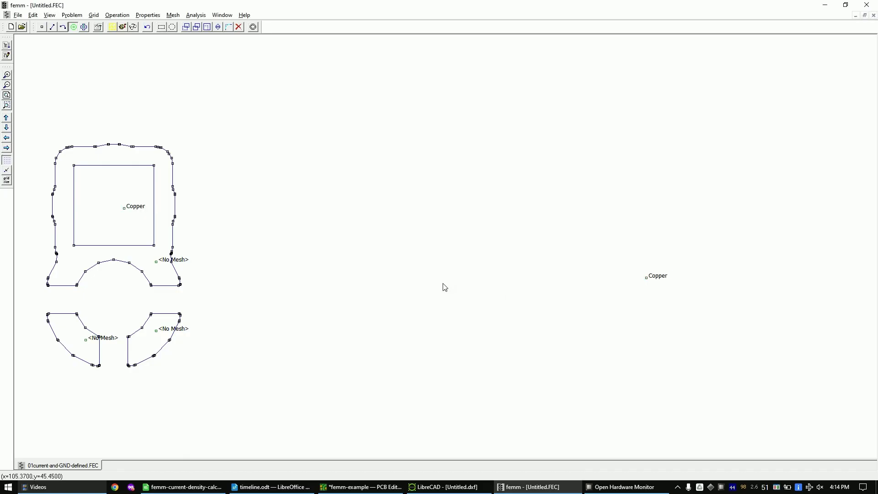
# Step: Save the model under the new file name 02copper-and-nomesh-defined
pyautogui.click(6, 95)
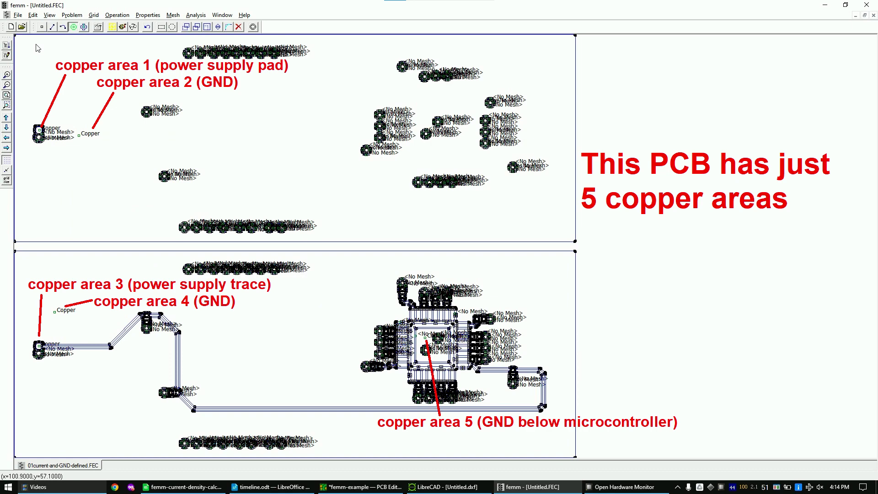
pyautogui.click(18, 15)
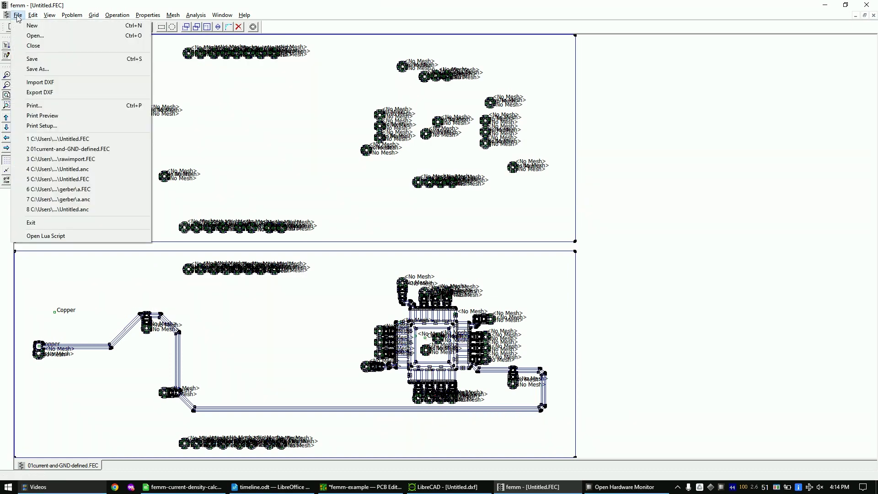
pyautogui.click(45, 69)
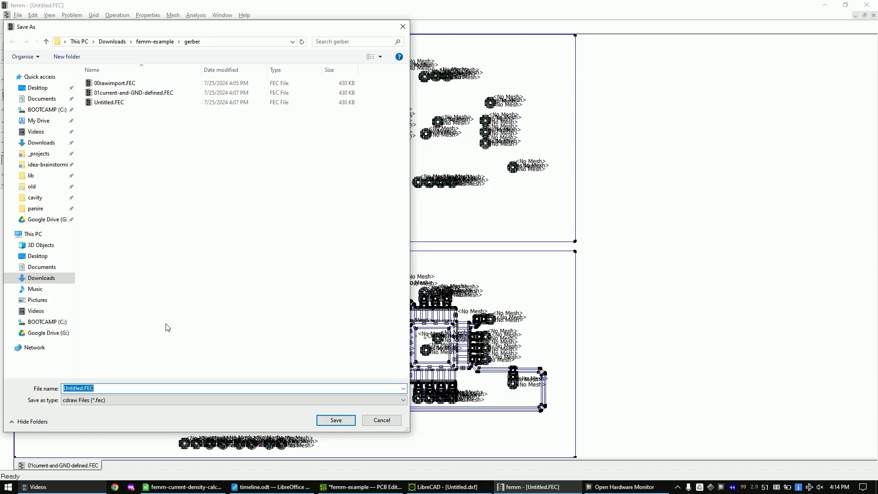
pyautogui.write('02copper-and-nomesh-defined')
pyautogui.press('Return')
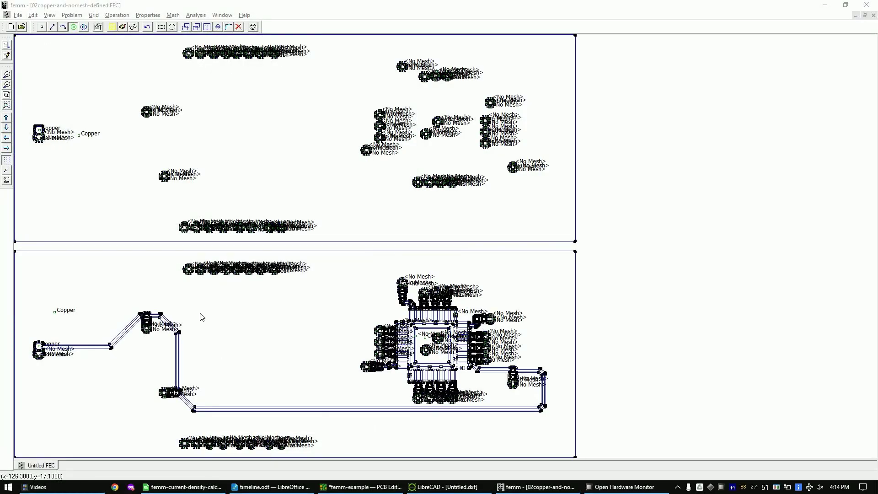
# Step: Generate the mesh and examine the area around the chip for regions without a block label
pyautogui.click(113, 27)
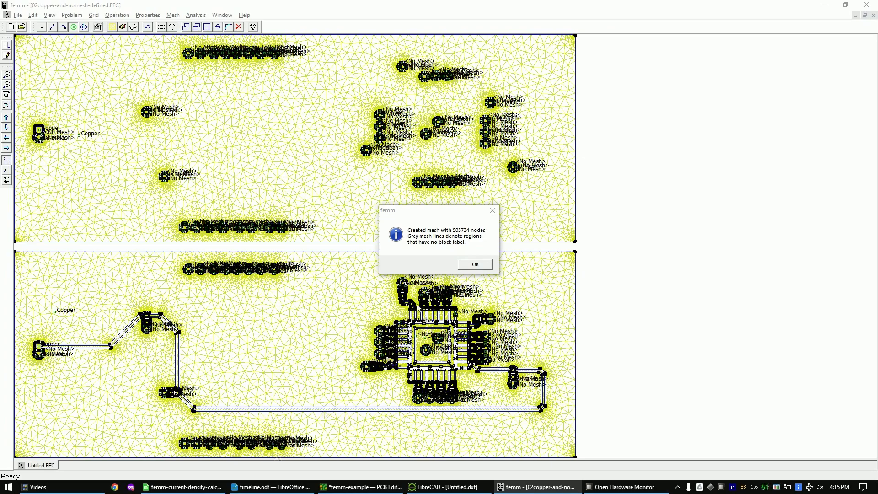
pyautogui.click(479, 265)
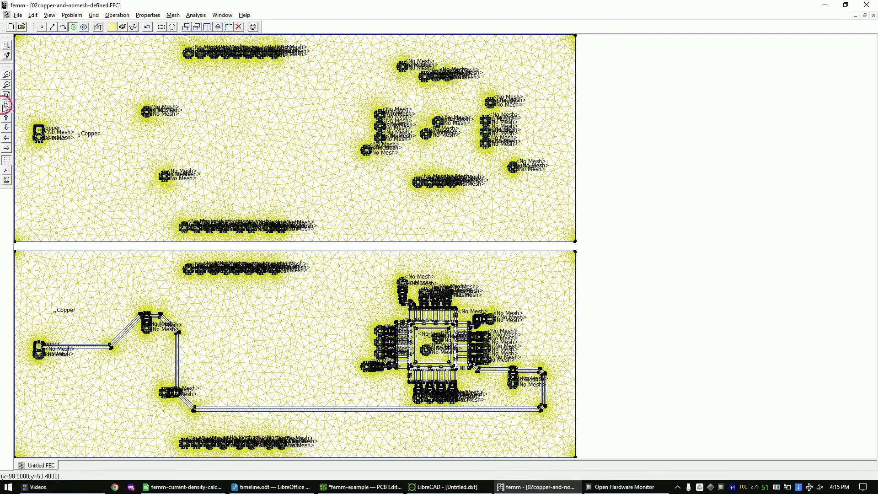
pyautogui.moveTo(362, 270)
pyautogui.mouseDown()
pyautogui.moveTo(517, 411)
pyautogui.moveTo(533, 404)
pyautogui.mouseUp()
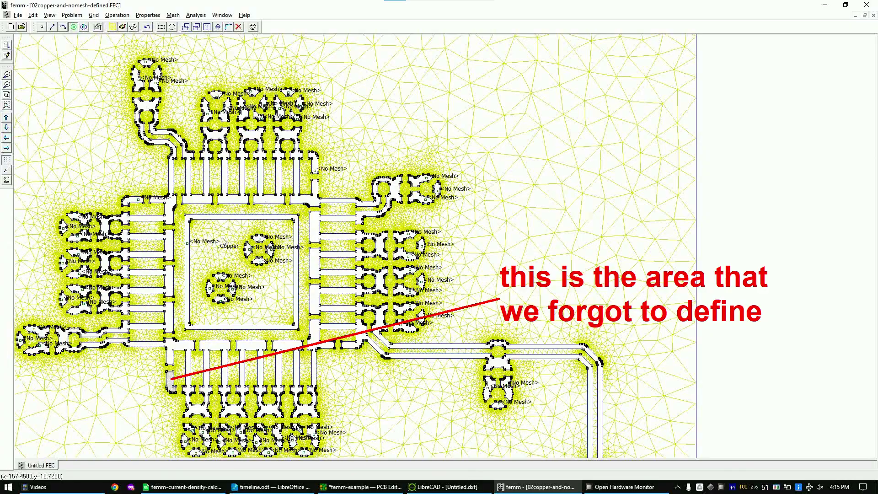
# Step: Place a block label in the undefined narrow region at the chip's lower-left corner and set its block type to <No Mesh>
pyautogui.click(170, 386)
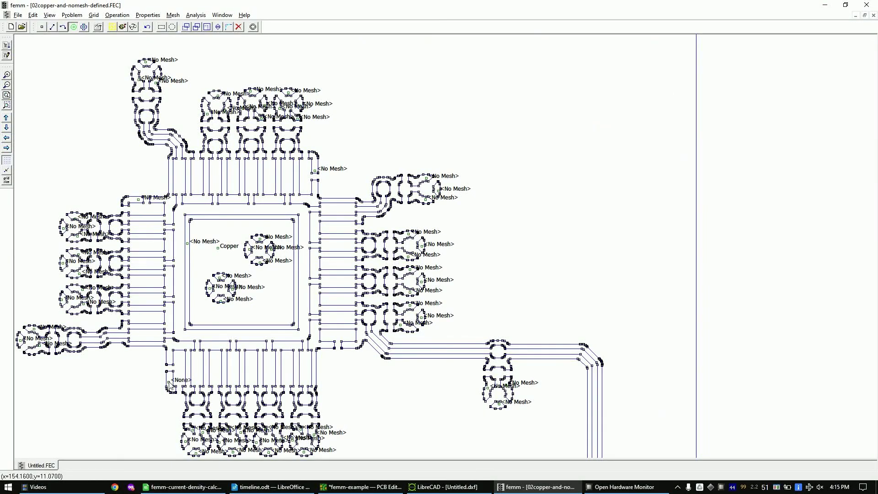
pyautogui.rightClick(176, 380)
pyautogui.press('space')
pyautogui.click(460, 206)
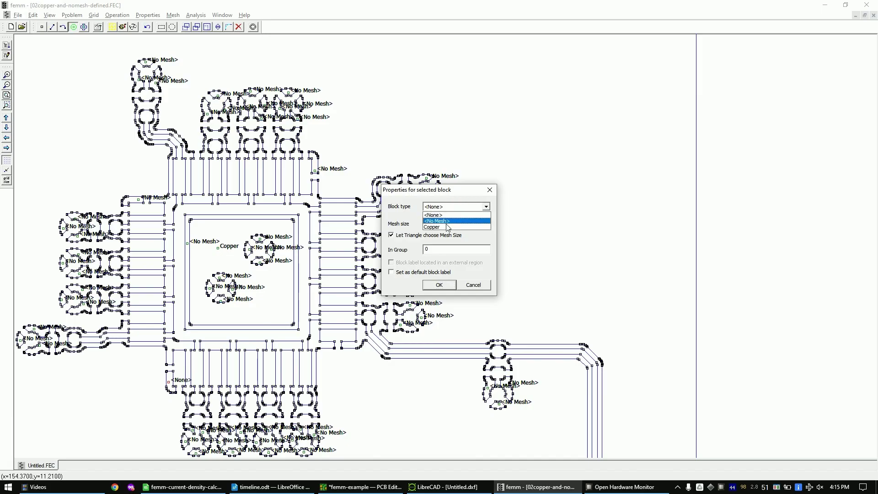
pyautogui.click(454, 220)
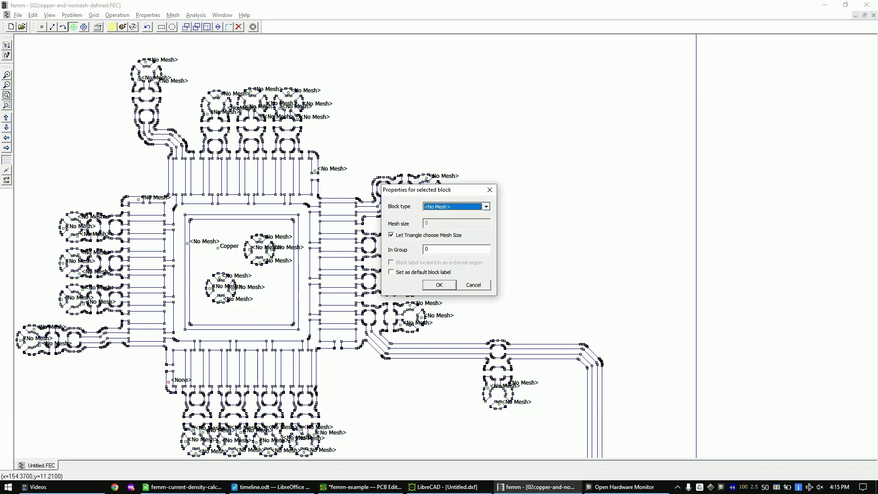
pyautogui.click(437, 285)
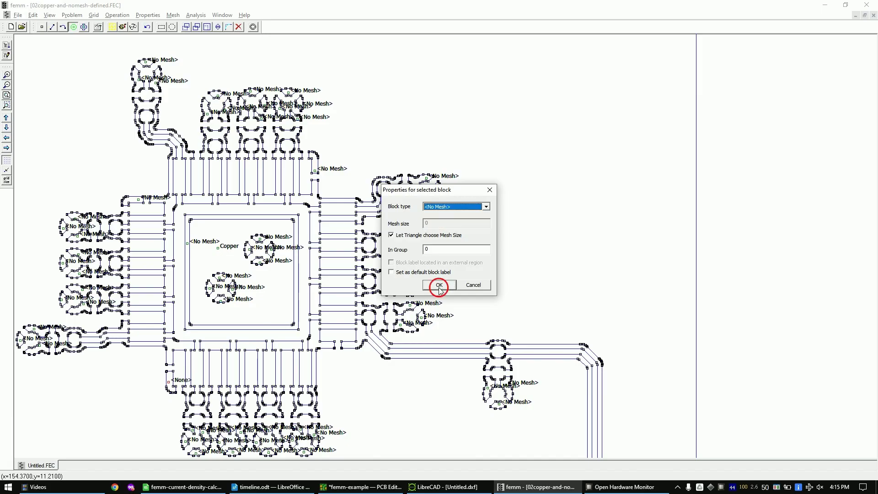
# Step: Save the corrected model and generate the mesh again
pyautogui.click(7, 95)
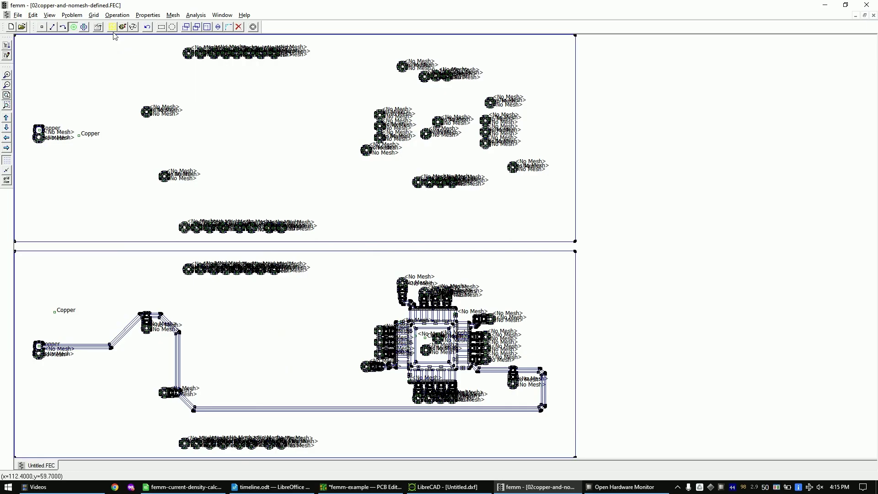
pyautogui.click(18, 15)
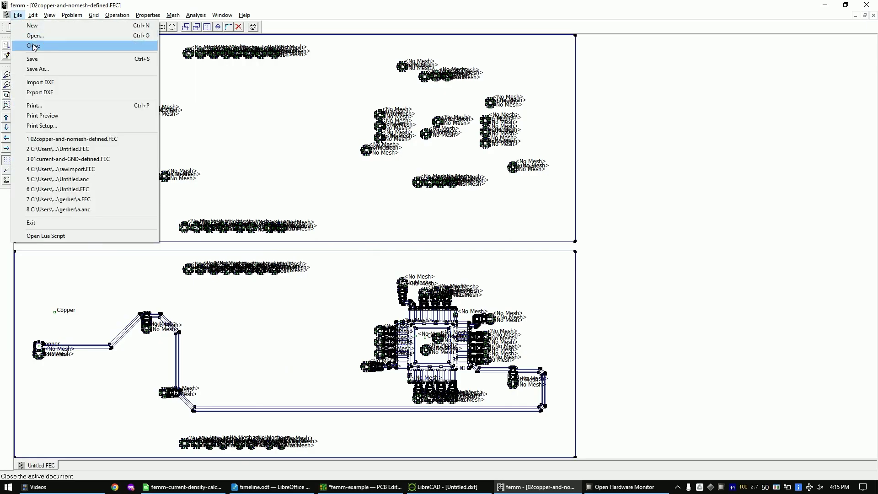
pyautogui.click(46, 62)
pyautogui.click(111, 28)
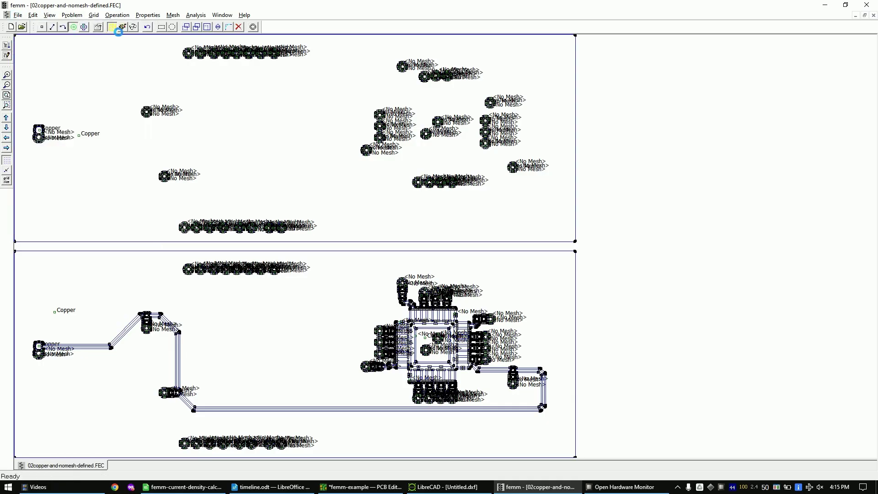
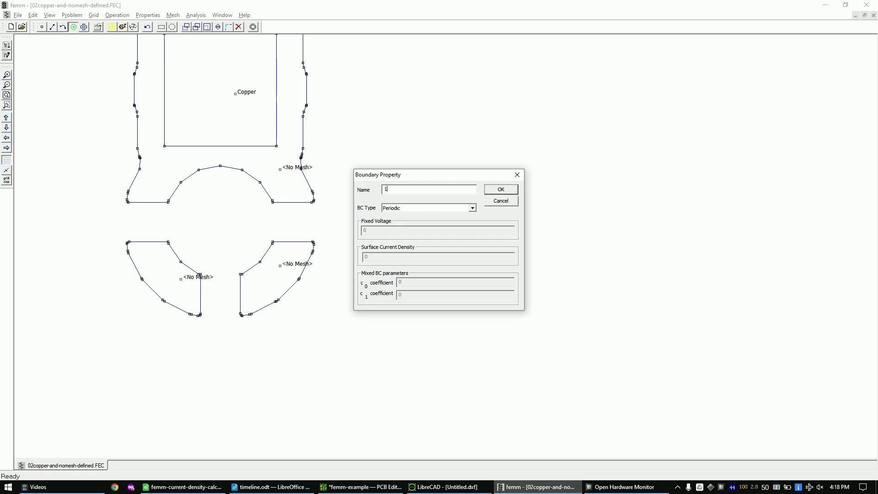
# Step: Define periodic boundary property 1 and the further numbered boundary properties up to 34, then close the property definitions
pyautogui.click(501, 194)
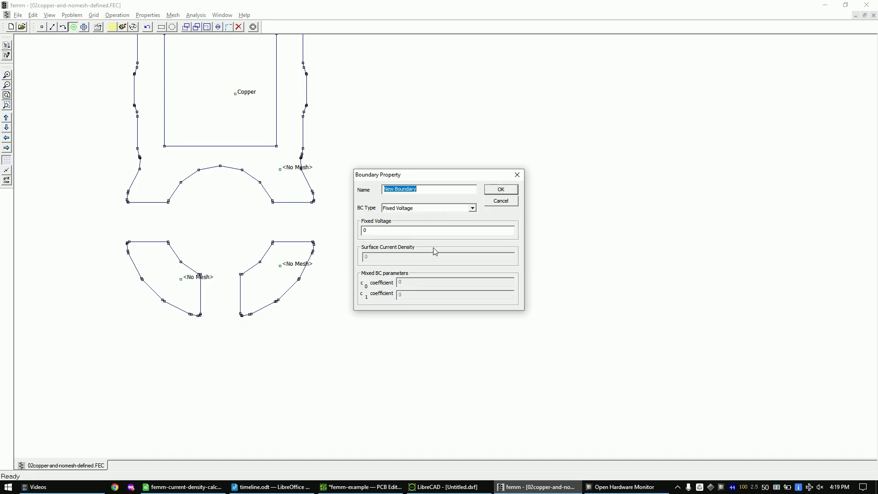
pyautogui.click(471, 209)
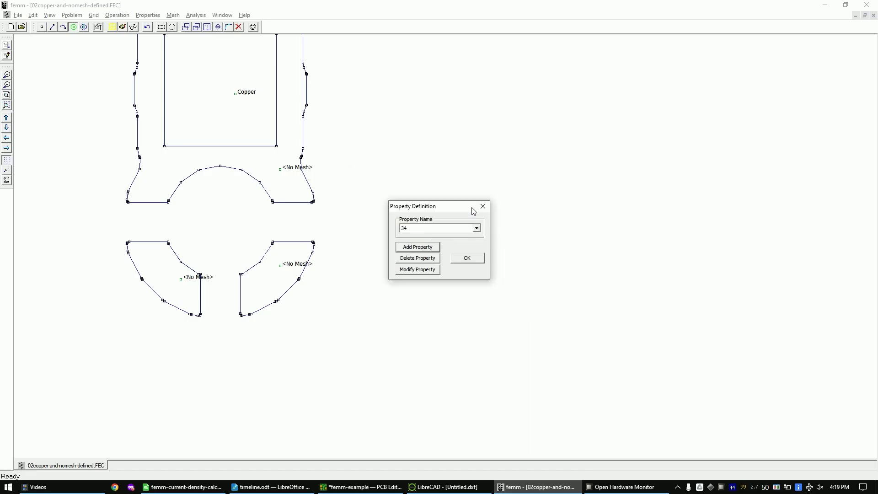
pyautogui.click(476, 228)
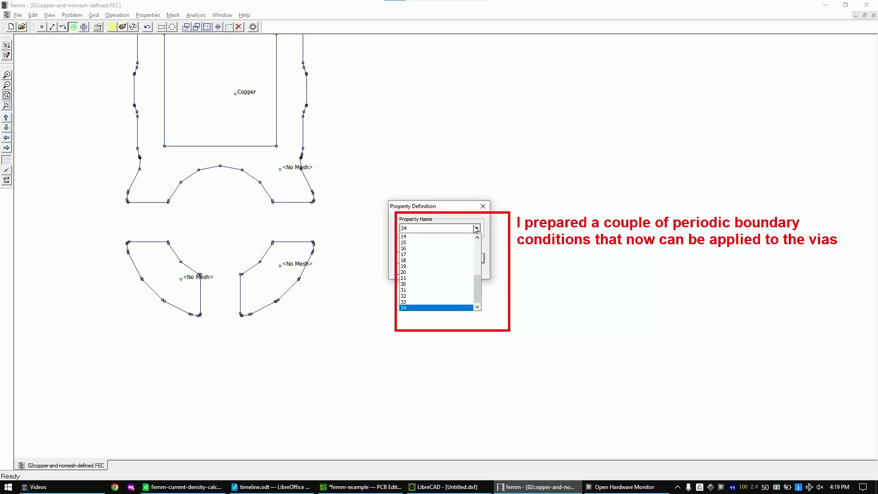
pyautogui.click(476, 228)
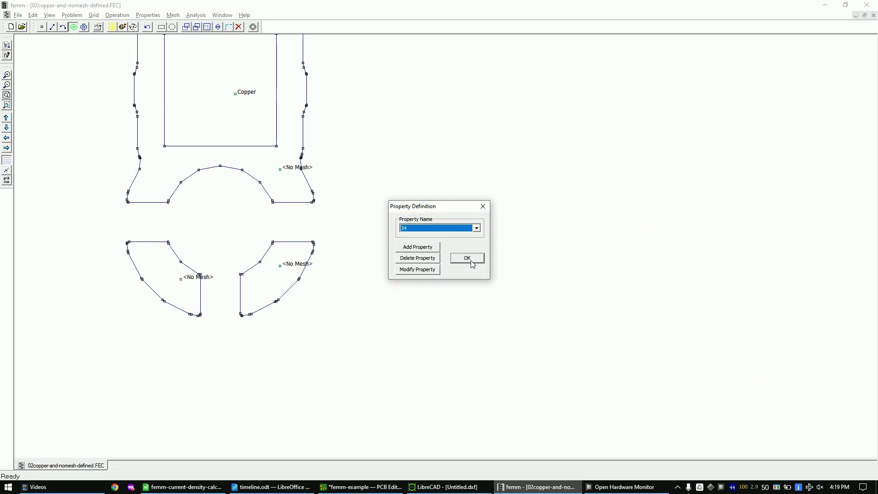
pyautogui.click(466, 259)
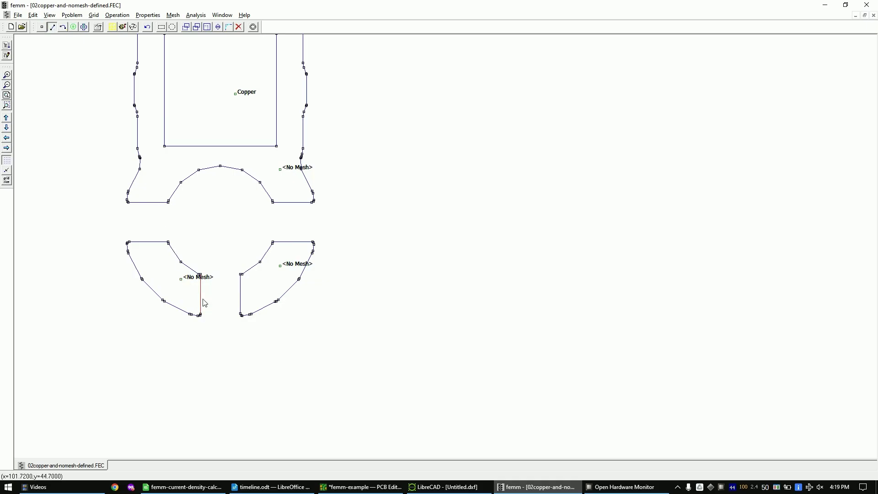
# Step: Assign boundary 1 to the vertical inner edge of the pad's lower-left no-mesh cutout on the upper layer
pyautogui.press('space')
pyautogui.click(442, 210)
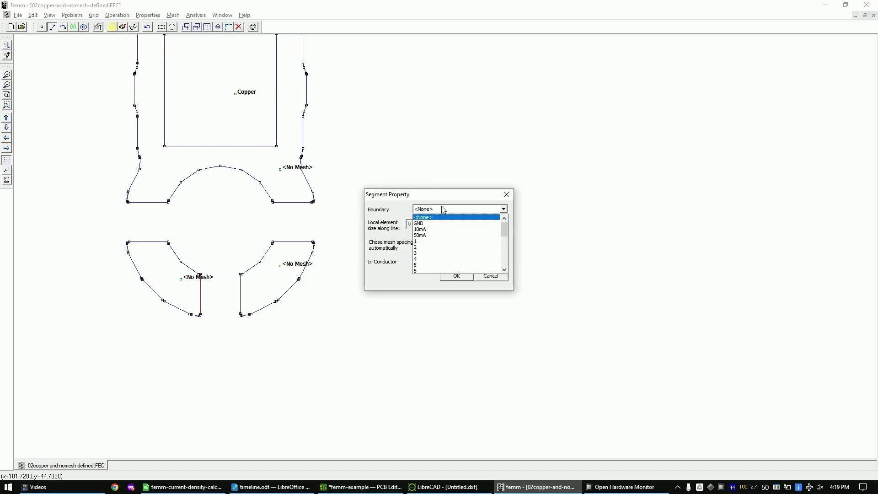
pyautogui.click(419, 241)
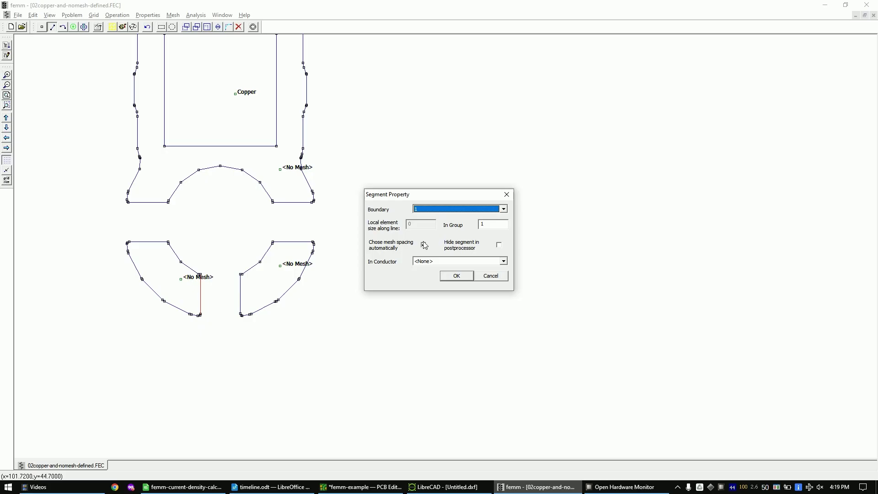
pyautogui.click(456, 276)
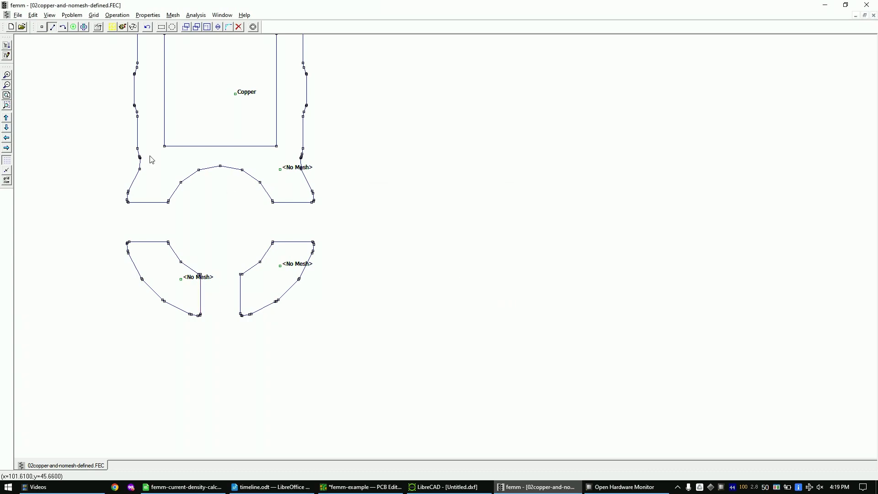
# Step: Assign a numbered periodic boundary to the corresponding vertical cutout edge of the same pad on the lower layer
pyautogui.click(8, 96)
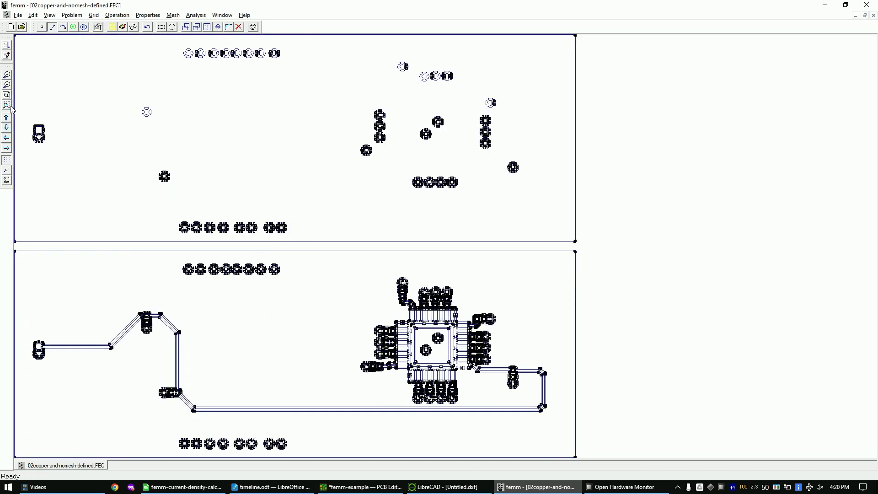
pyautogui.scroll(3, 58, 378)
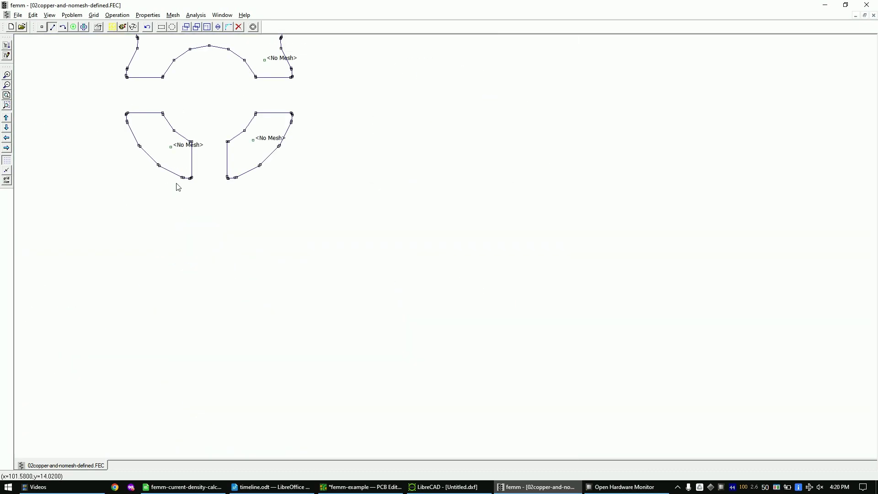
pyautogui.press('space')
pyautogui.click(446, 209)
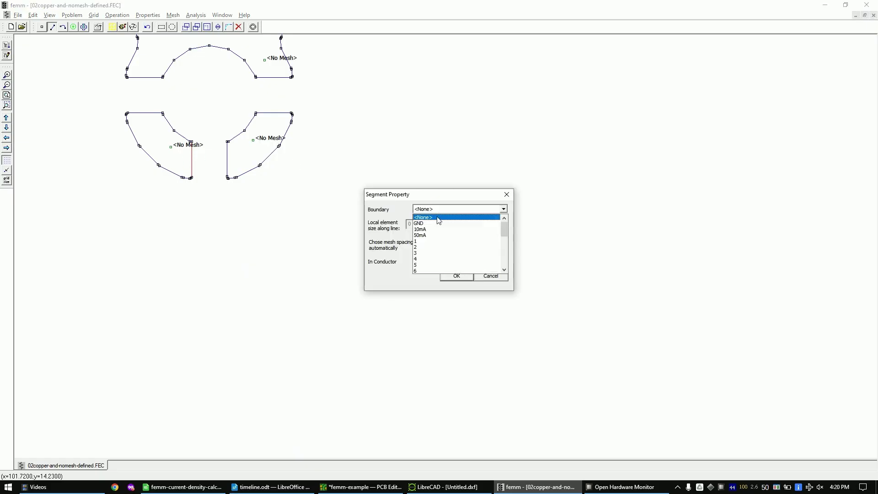
pyautogui.click(431, 248)
pyautogui.click(449, 279)
# Step: Add boundary property 26 and assign a numbered boundary to a via cutout segment in the chip area on the lower layer
pyautogui.click(5, 95)
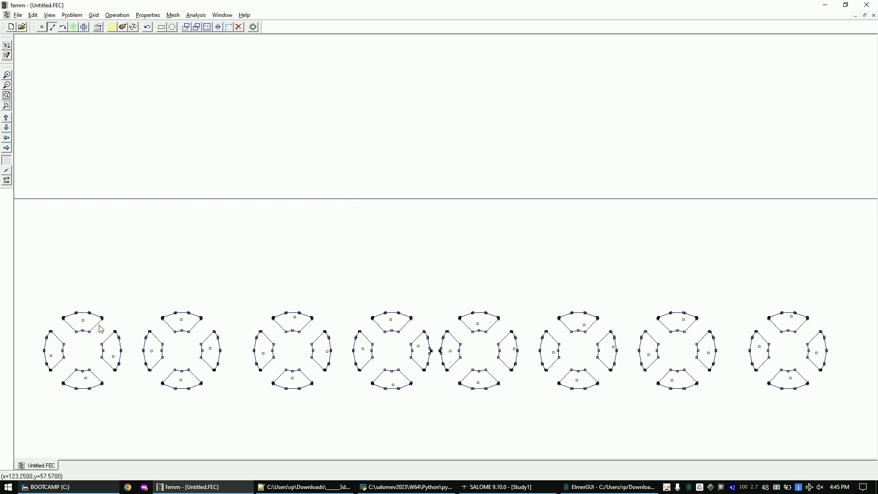
pyautogui.click(6, 95)
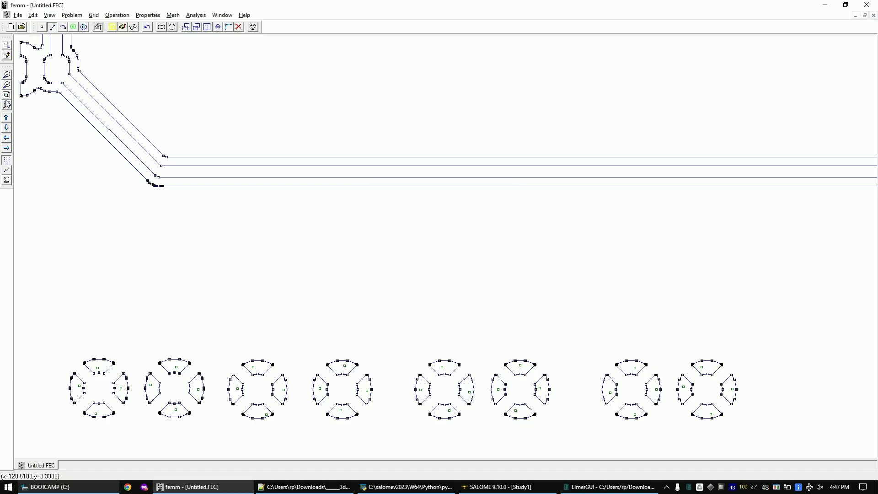
pyautogui.click(7, 104)
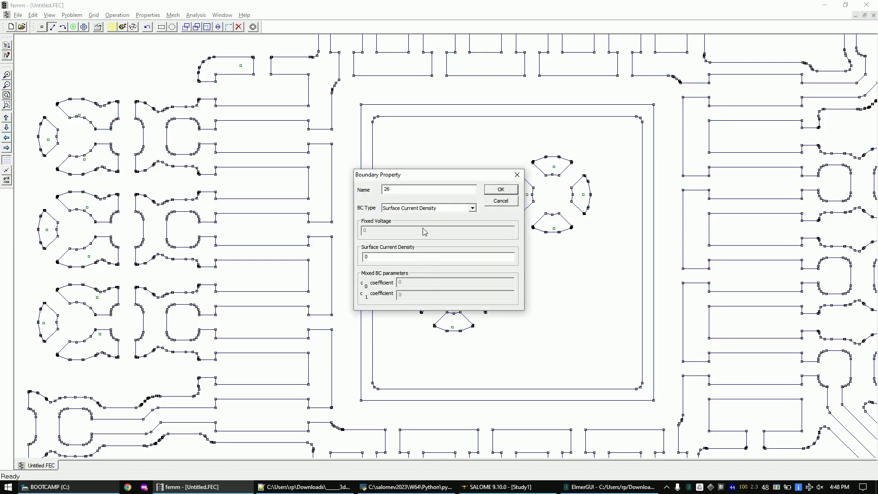
pyautogui.press('Return')
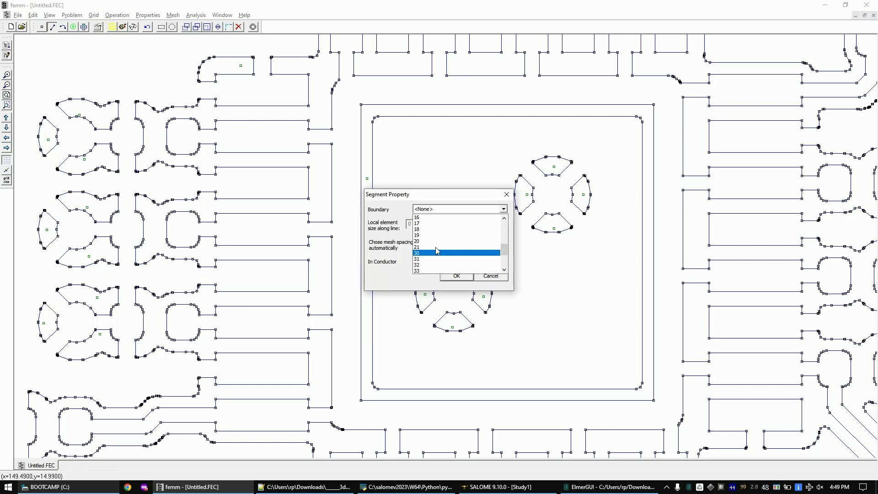
pyautogui.click(435, 247)
pyautogui.click(457, 276)
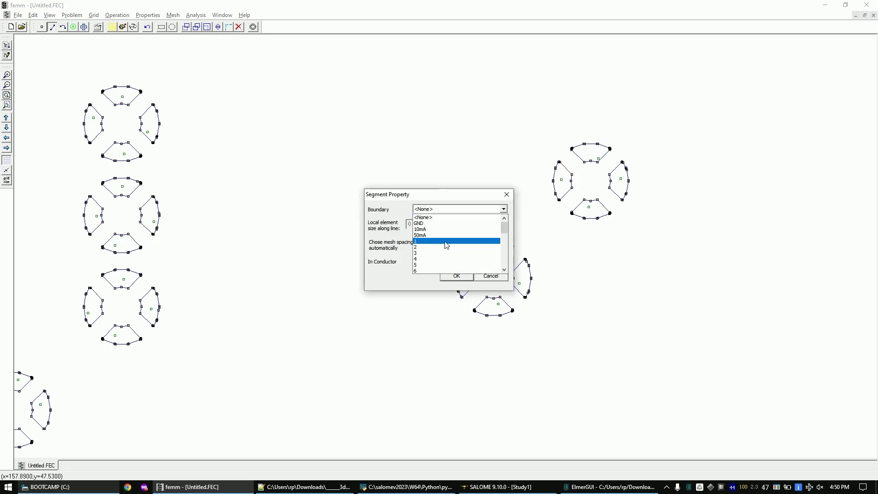
# Step: Assign numbered periodic boundaries to the cutout segments of the vias around the chip on both copper layers
pyautogui.click(437, 253)
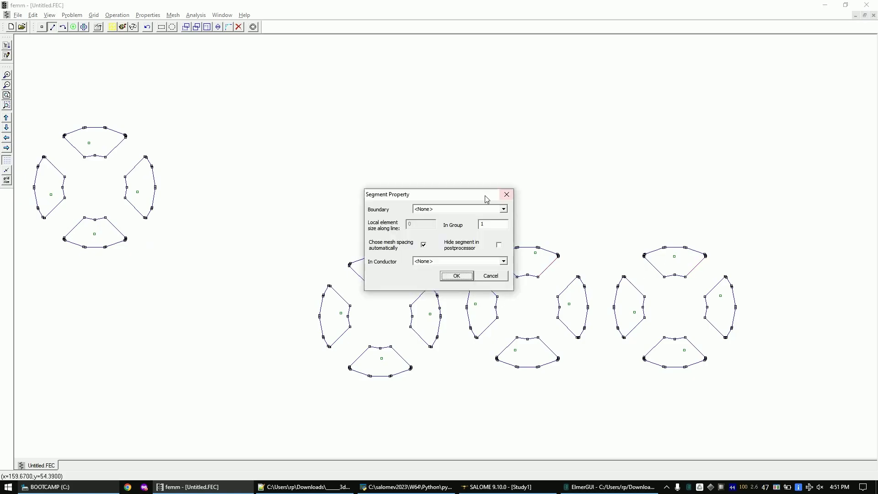
pyautogui.click(8, 106)
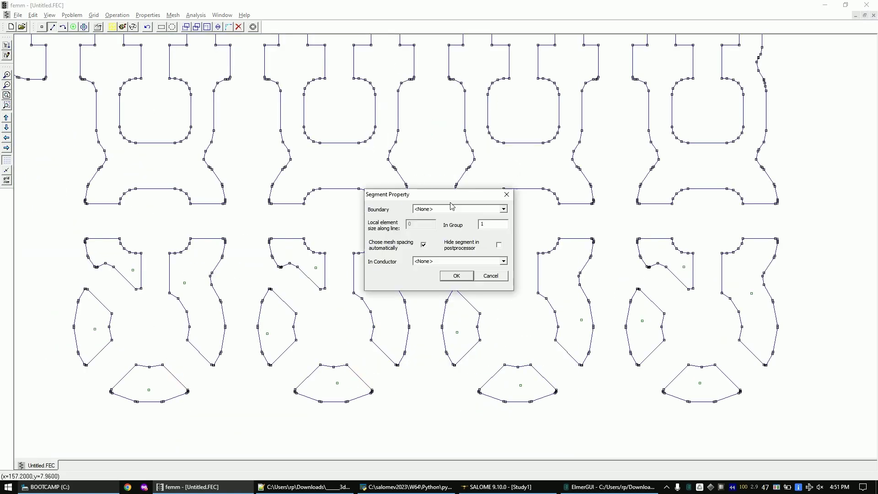
pyautogui.click(451, 206)
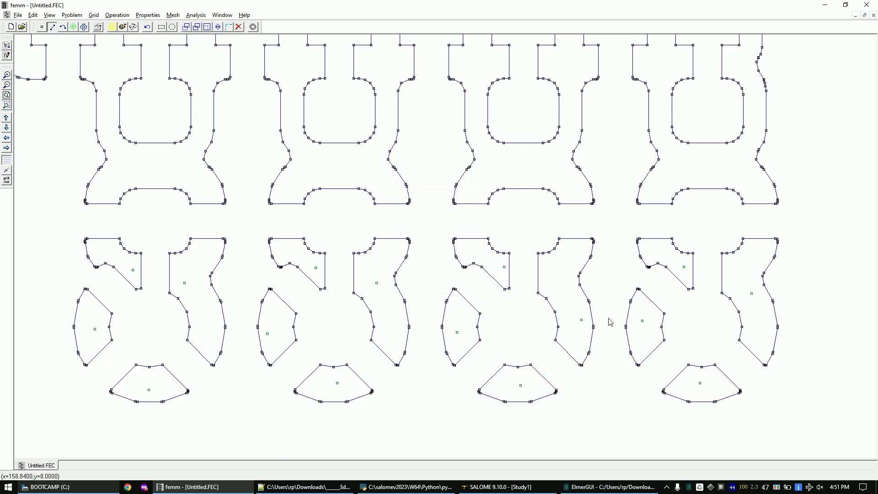
pyautogui.scroll(1, 448, 245)
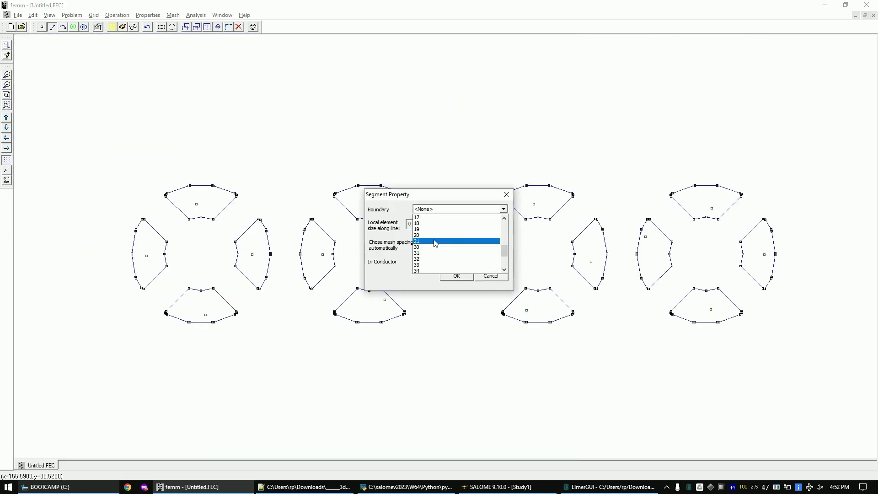
pyautogui.click(453, 209)
pyautogui.click(453, 209)
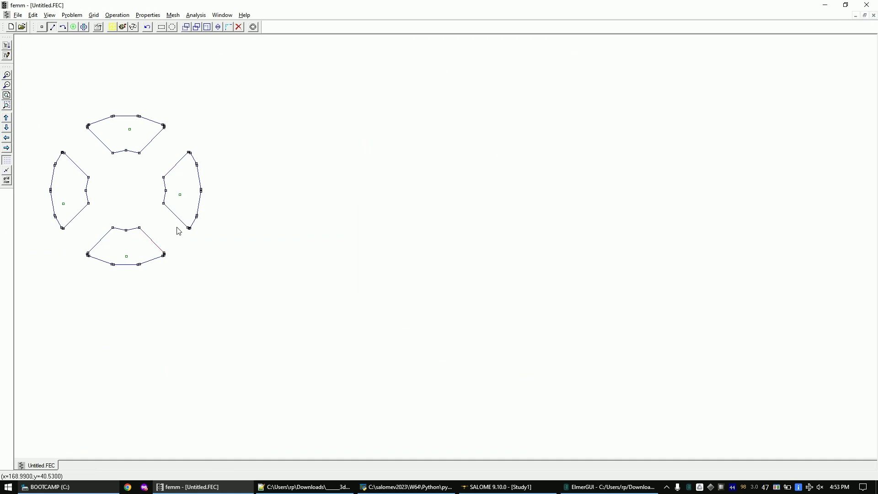
pyautogui.press('space')
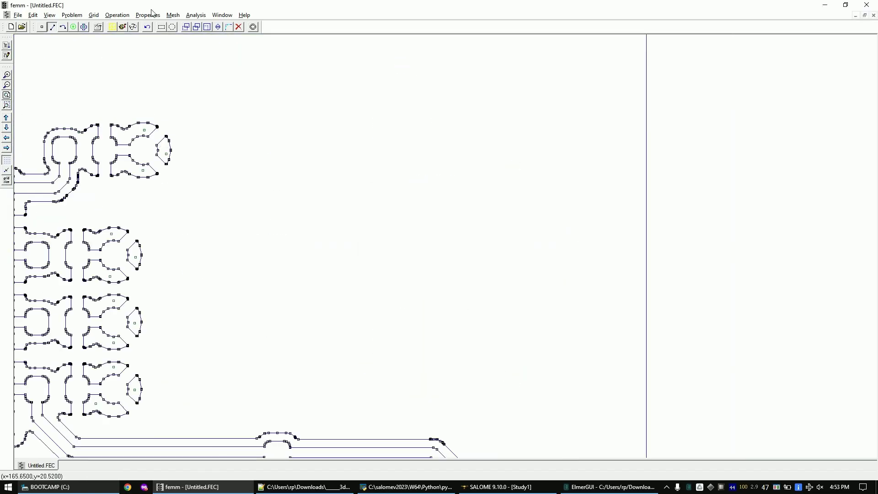
# Step: Add a new boundary property named 38 with the Periodic boundary type
pyautogui.click(152, 14)
pyautogui.click(157, 33)
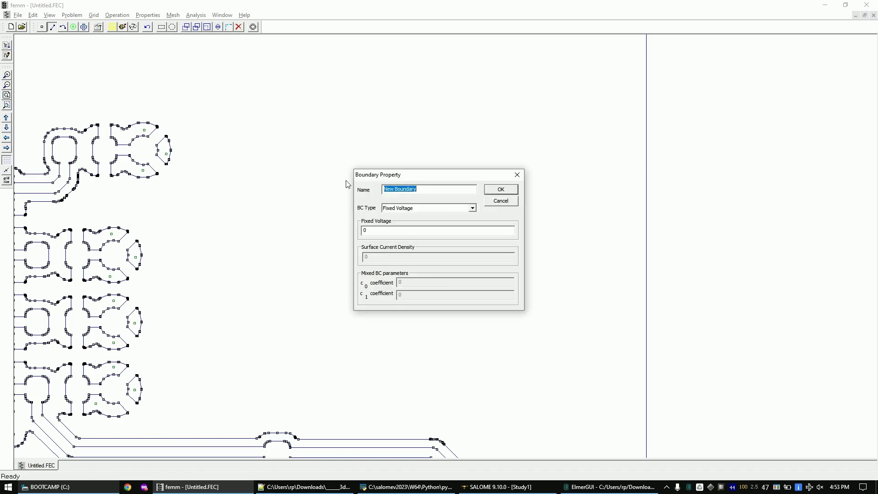
pyautogui.press('Return')
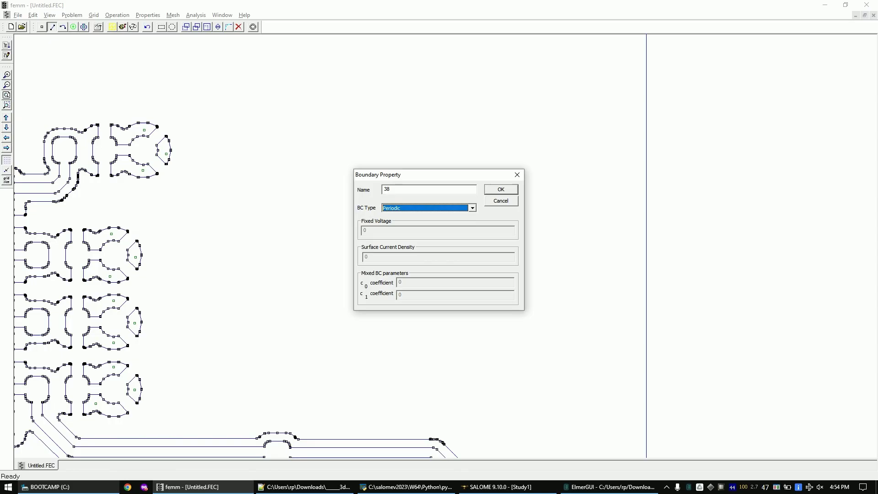
pyautogui.press('Return')
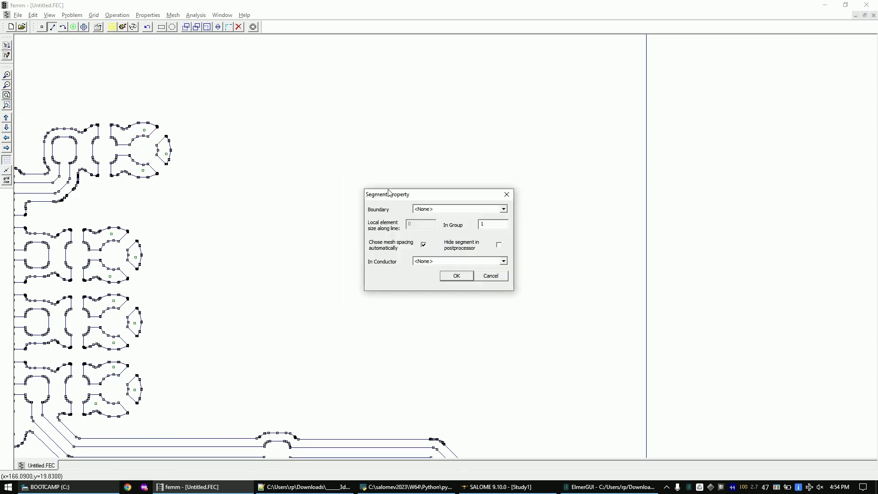
# Step: Assign numbered periodic boundaries, including 35, to the via cutout segments right of the chip on the lower layer
pyautogui.click(503, 209)
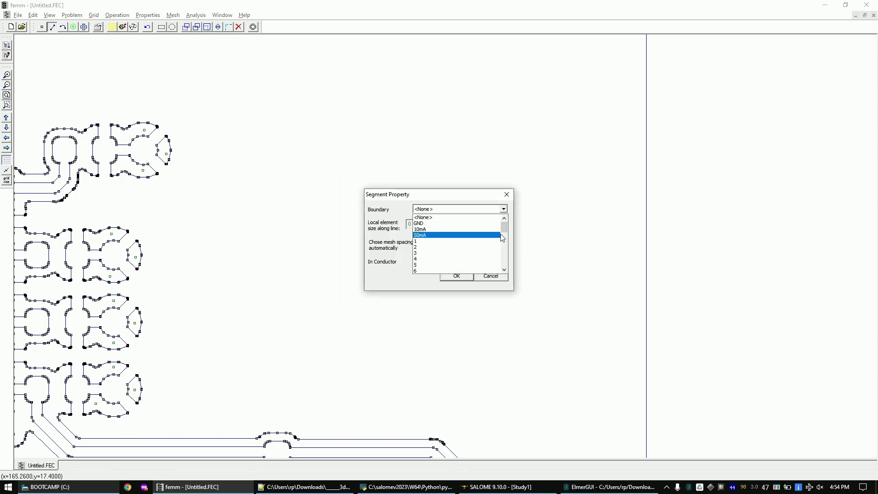
pyautogui.press('Return')
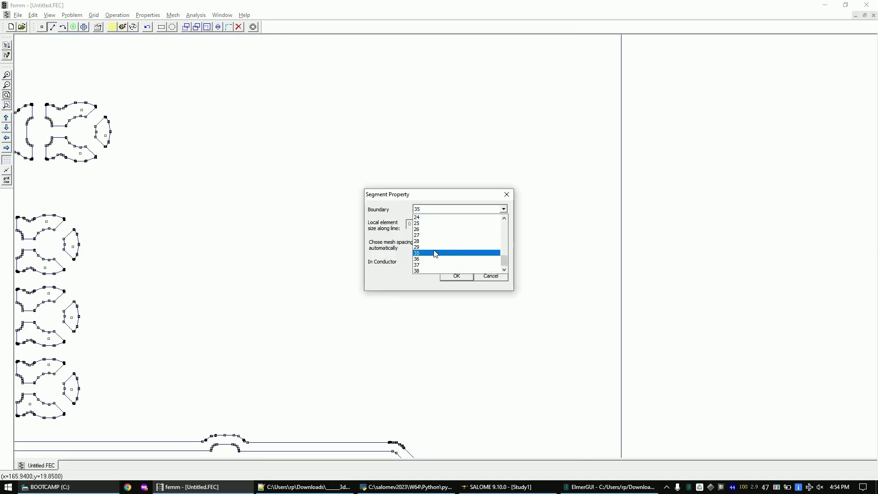
pyautogui.press('Return')
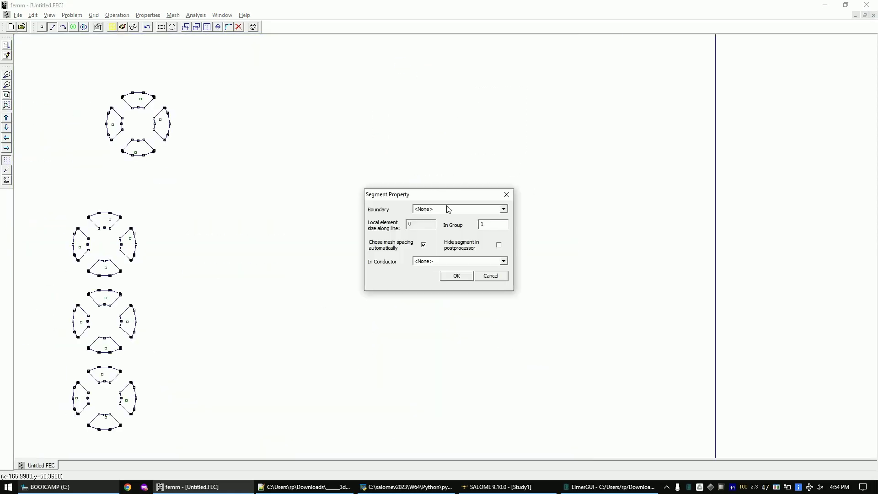
# Step: Assign the matching numbered periodic boundaries to the corresponding via cutout segments on the upper layer
pyautogui.click(448, 209)
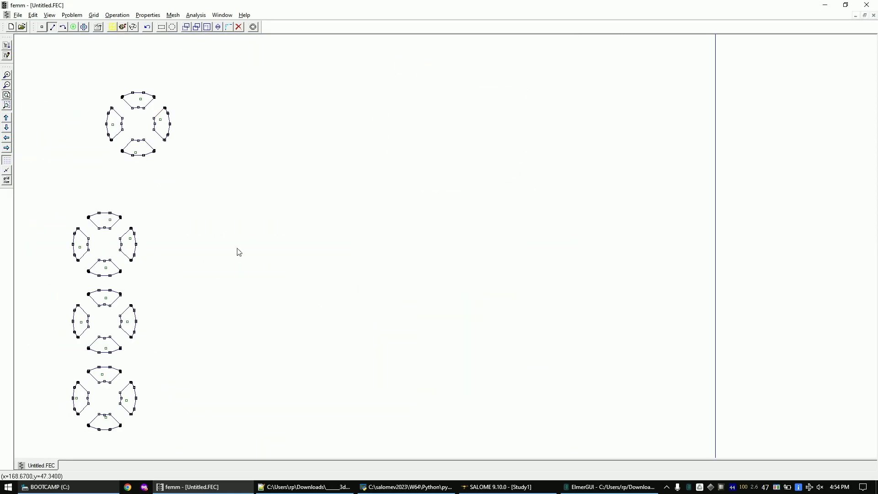
pyautogui.scroll(-5, 458, 242)
pyautogui.click(417, 266)
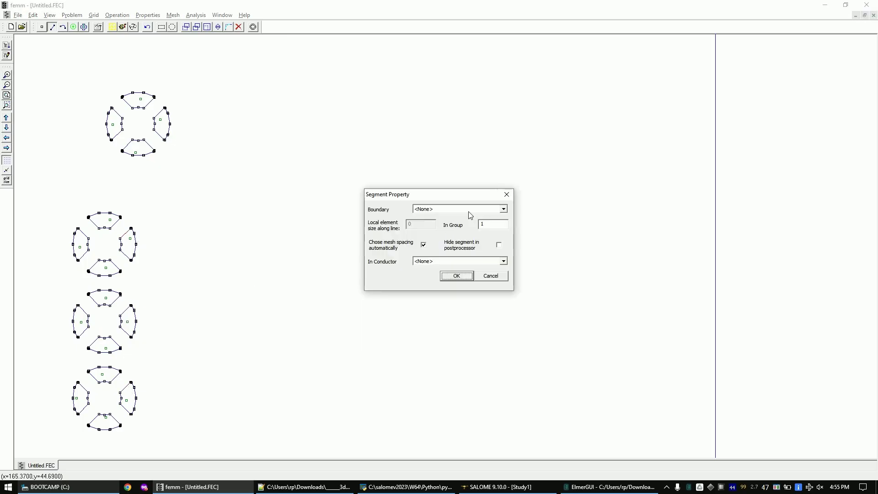
pyautogui.click(468, 212)
pyautogui.click(435, 267)
pyautogui.click(457, 276)
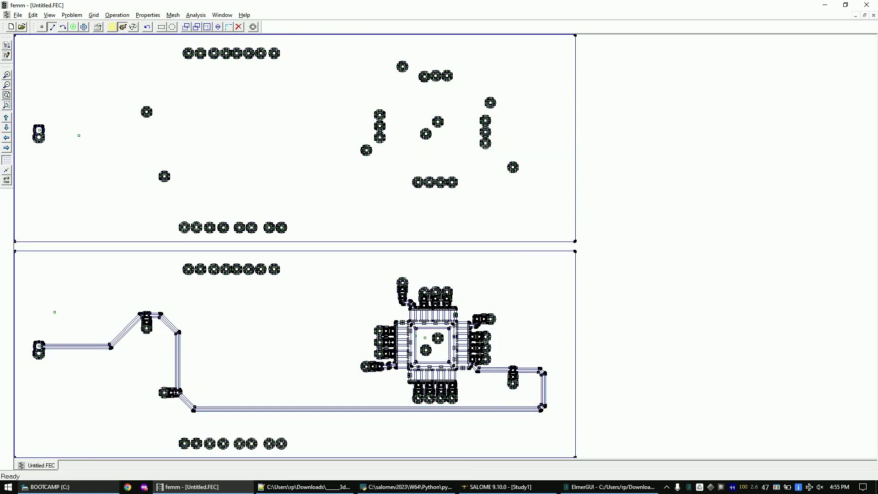
# Step: Run the current flow analysis on the model and open its solution
pyautogui.click(121, 28)
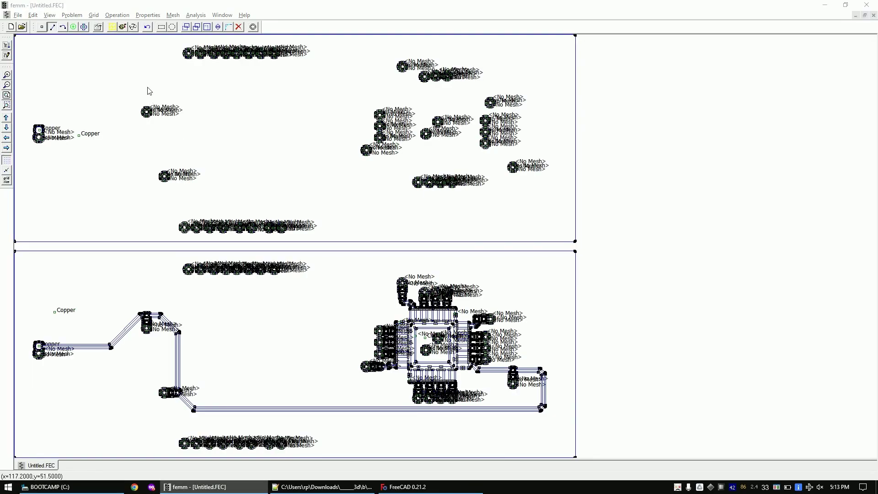
pyautogui.click(133, 27)
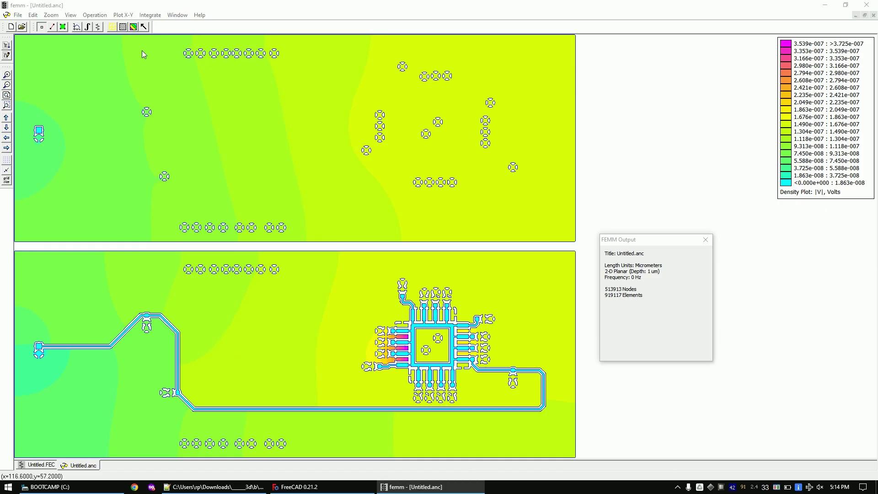
# Step: Change the density plot's plotted value to |J| (A/m^2), the current density magnitude
pyautogui.click(134, 27)
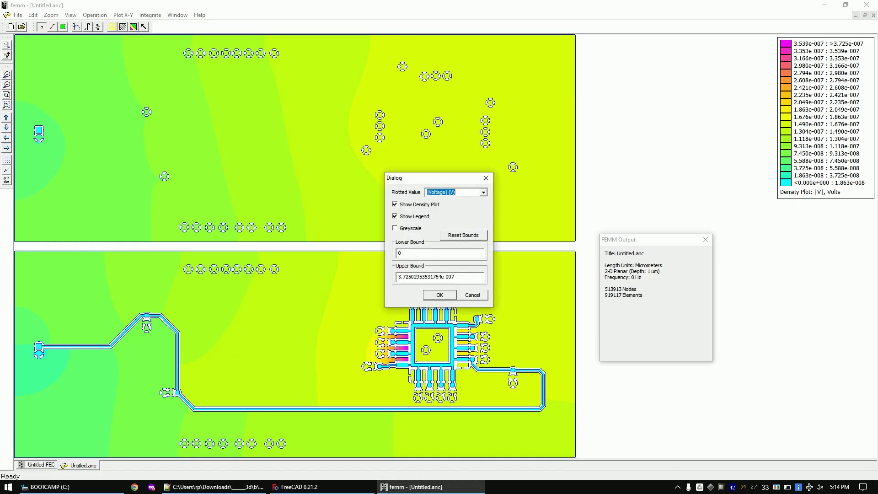
pyautogui.click(484, 193)
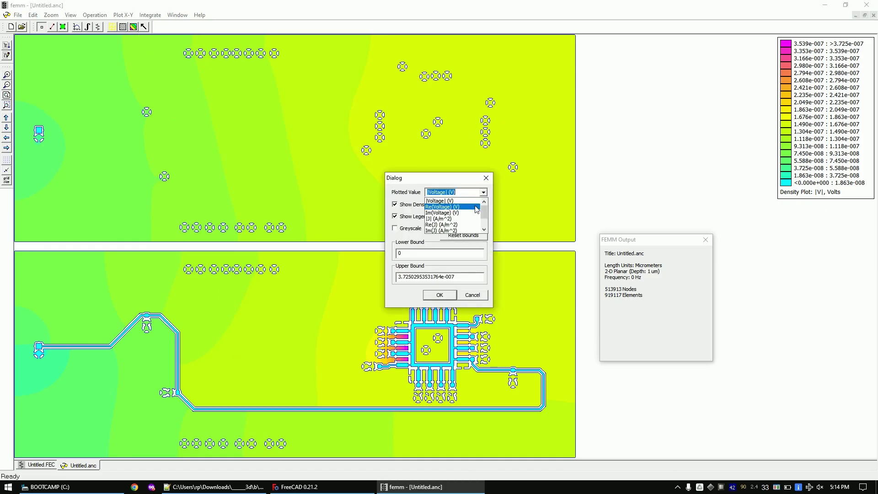
pyautogui.click(454, 219)
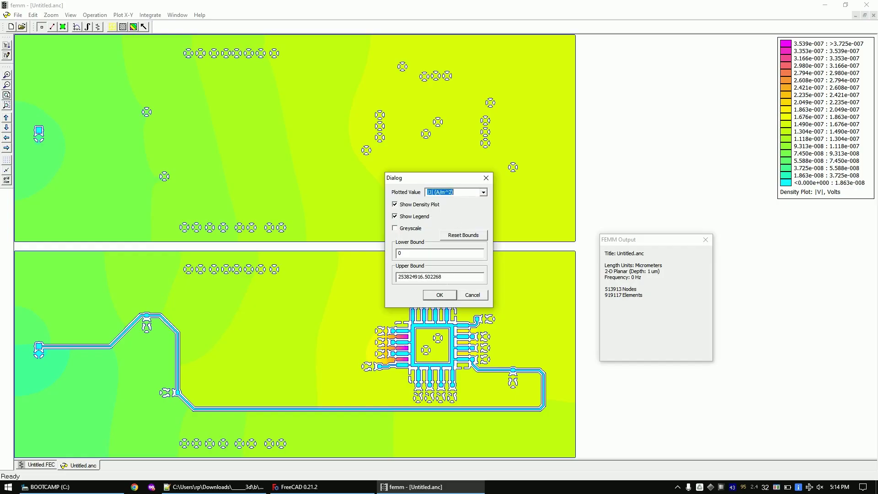
pyautogui.click(439, 295)
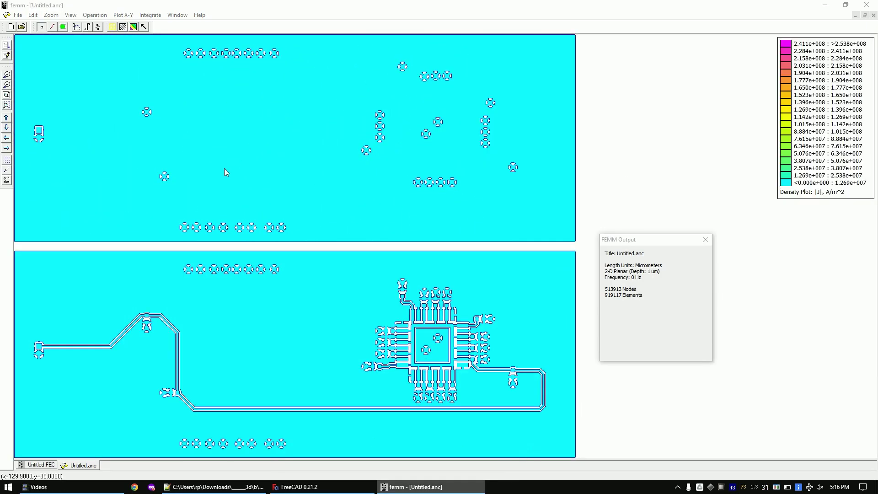
# Step: Set the upper bound of the |J| density plot to about 2.538e+006 A/m^2
pyautogui.click(134, 27)
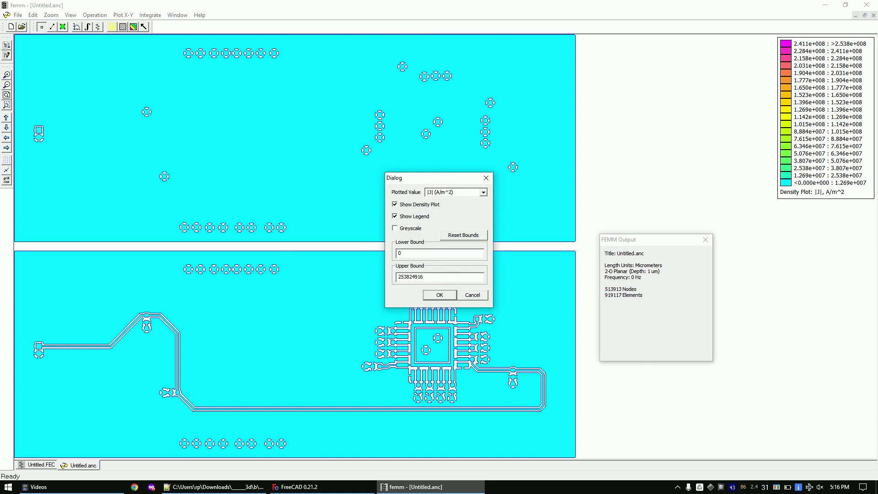
pyautogui.press('Return')
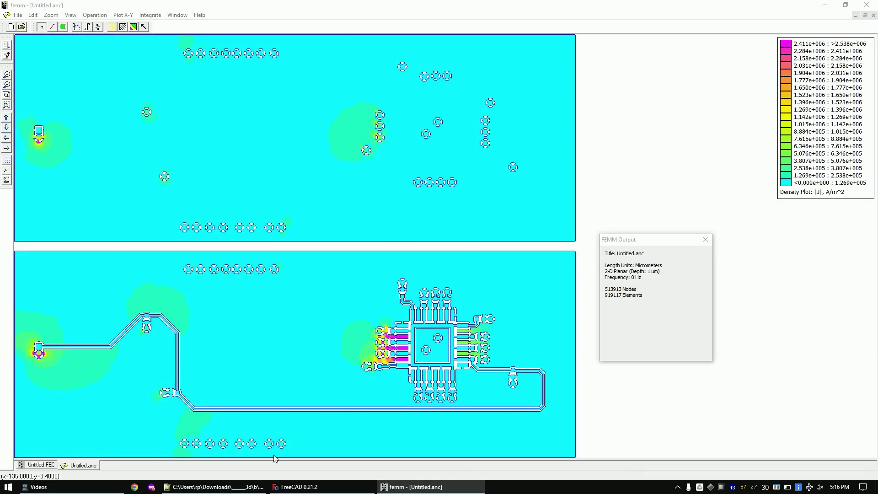
pyautogui.click(134, 27)
pyautogui.click(443, 280)
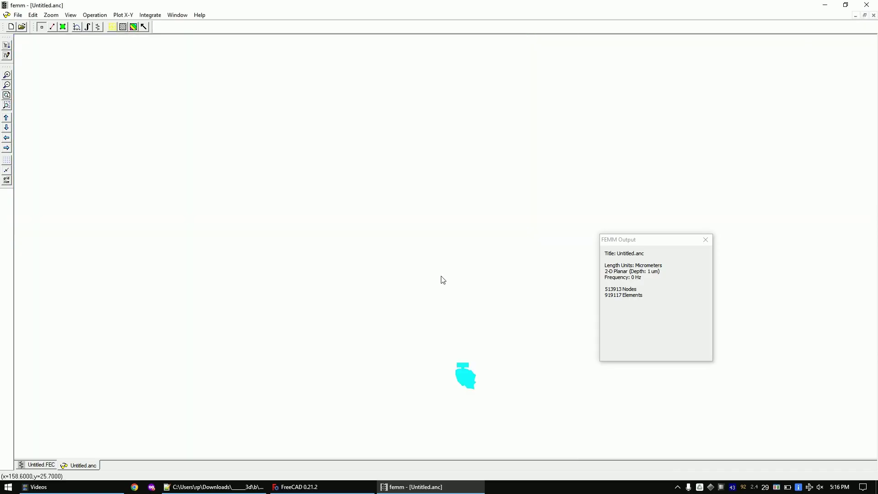